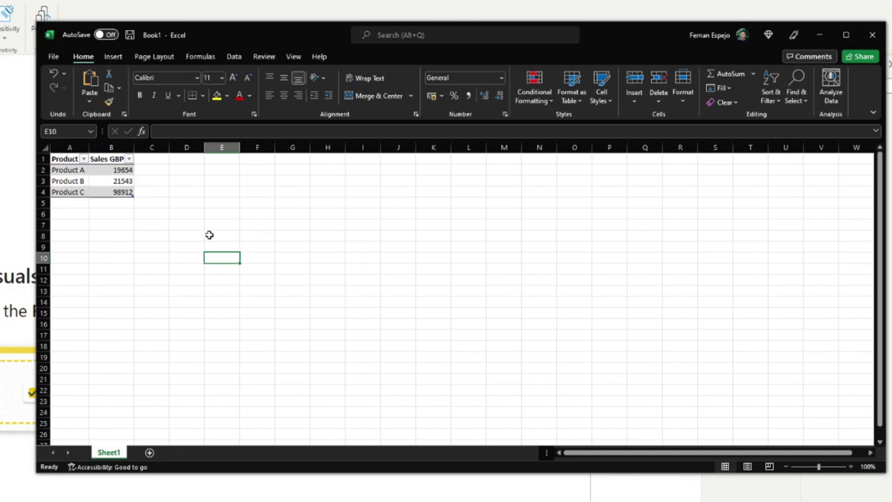
Enter =SUM(B:B) in E10 to total the sales (140109.00), then minimize Excel
type("=su")
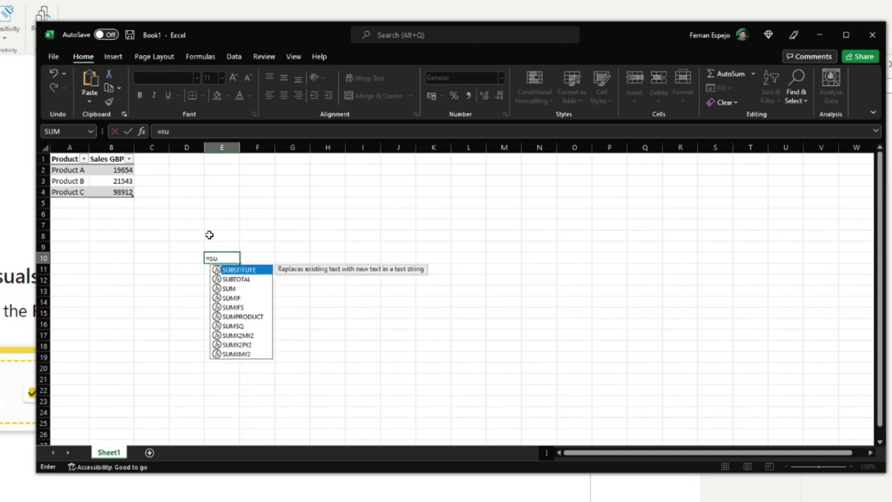
type("m")
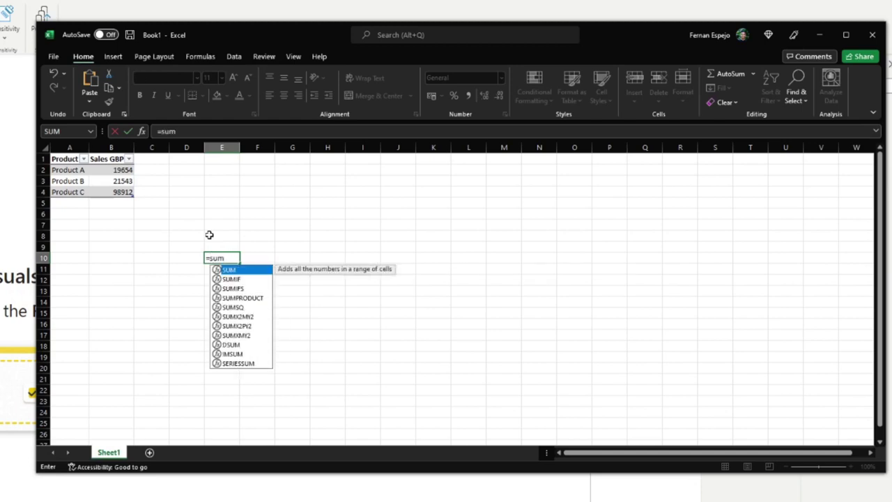
type("(")
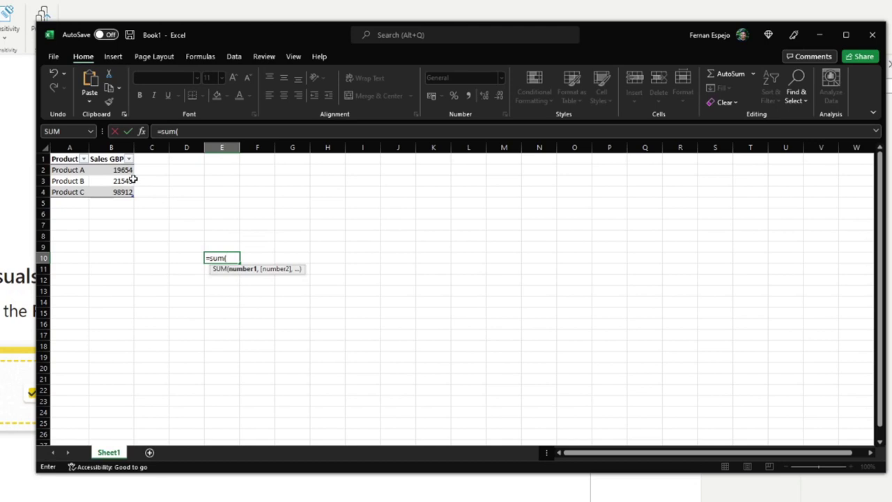
left_click(118, 147)
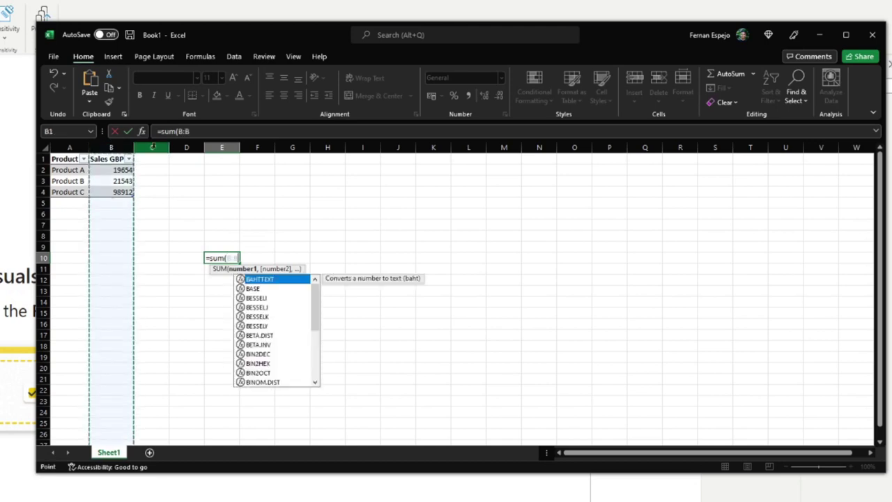
type(")")
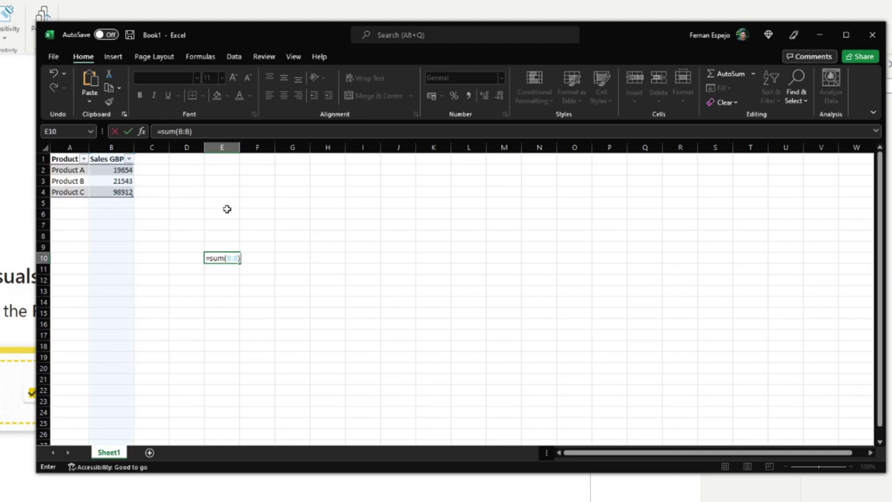
key("Return")
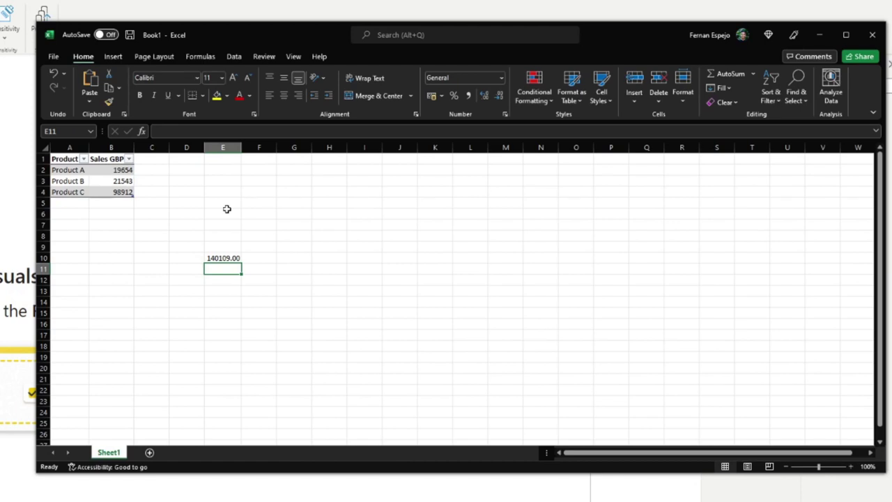
left_click(819, 35)
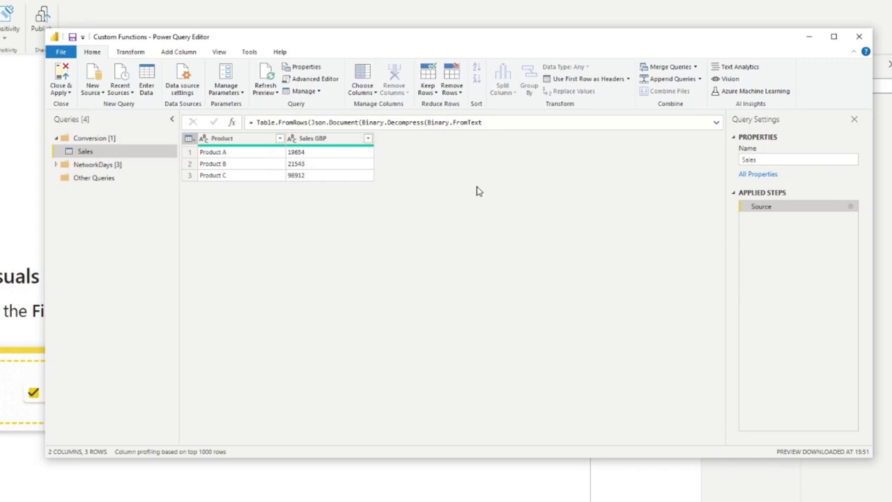
Switch the ribbon to the Transform tab for the Sales query
left_click(136, 53)
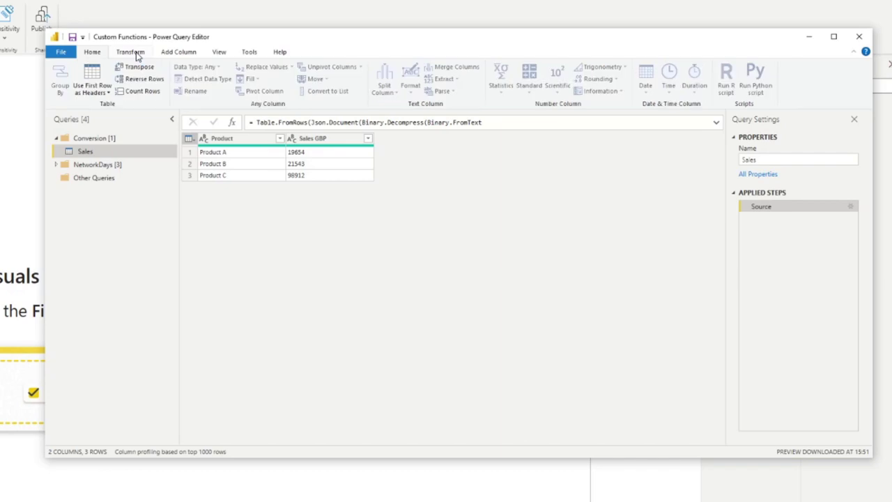
Add a Custom column with formula Number.FromText([Sales GBP]), giving 19654, 21543 and 98912
left_click(173, 53)
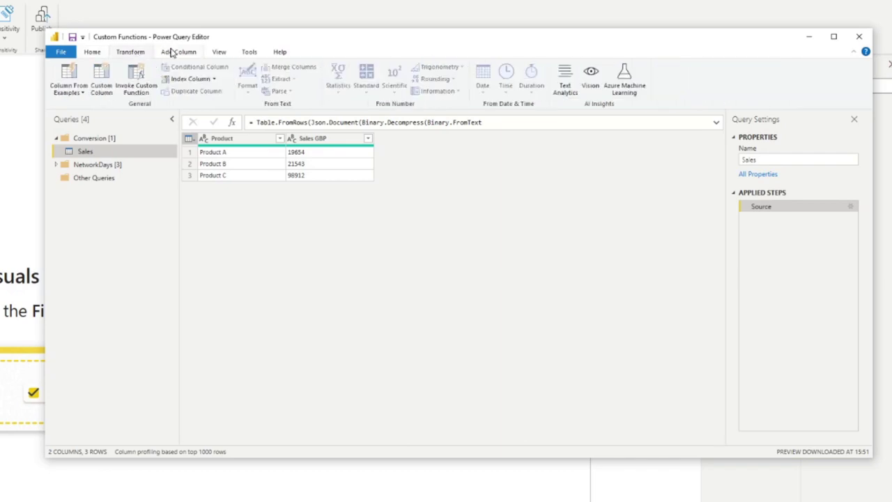
left_click(103, 82)
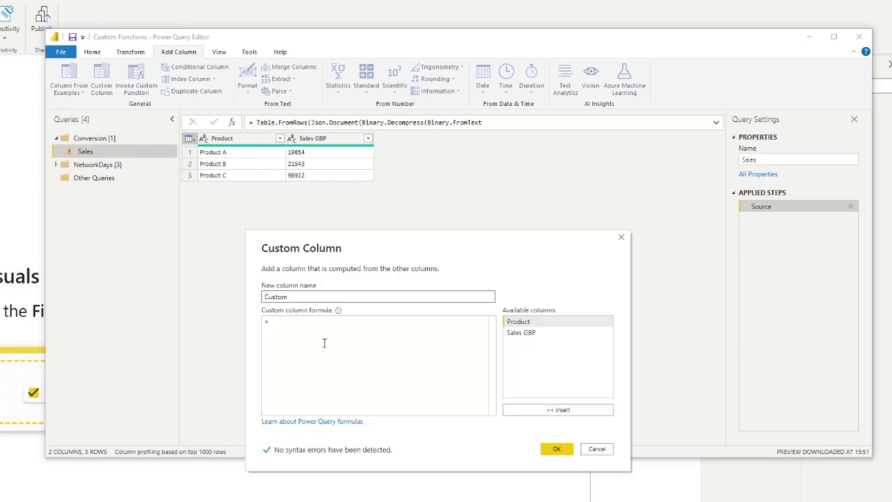
left_click_drag(395, 251, 504, 172)
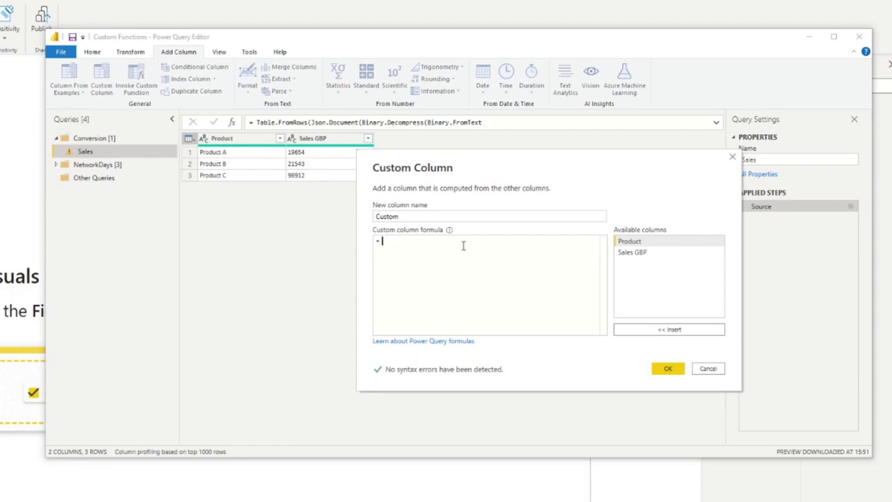
type("Number.FromText")
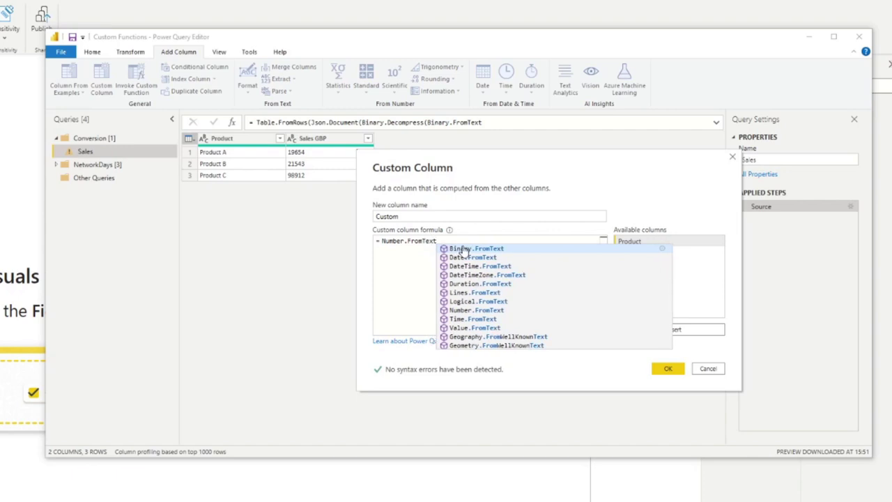
type("(")
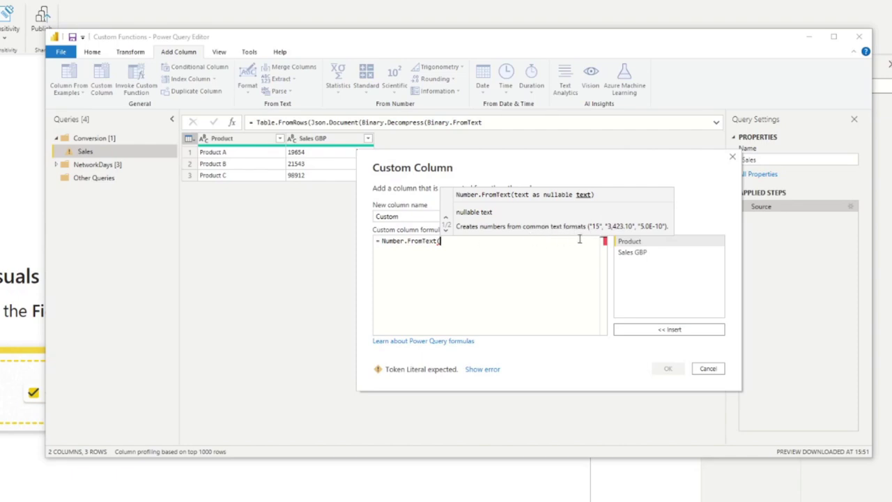
left_click(636, 253)
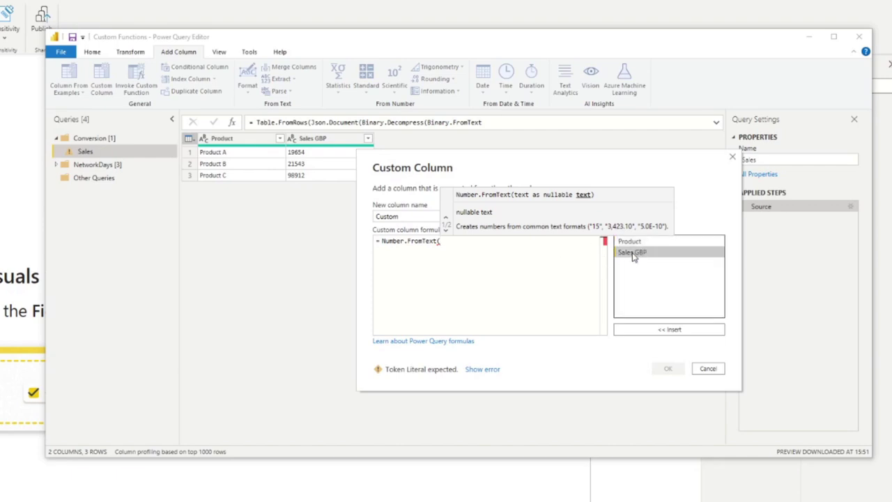
double_click(633, 254)
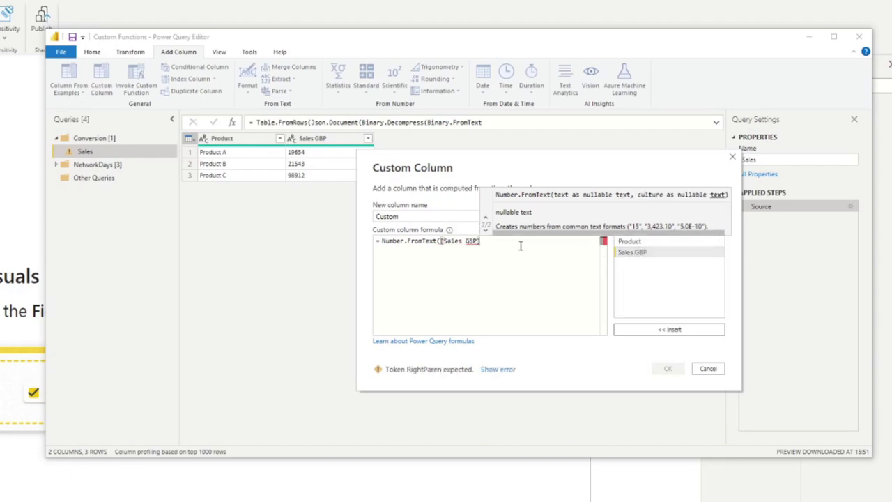
type(")")
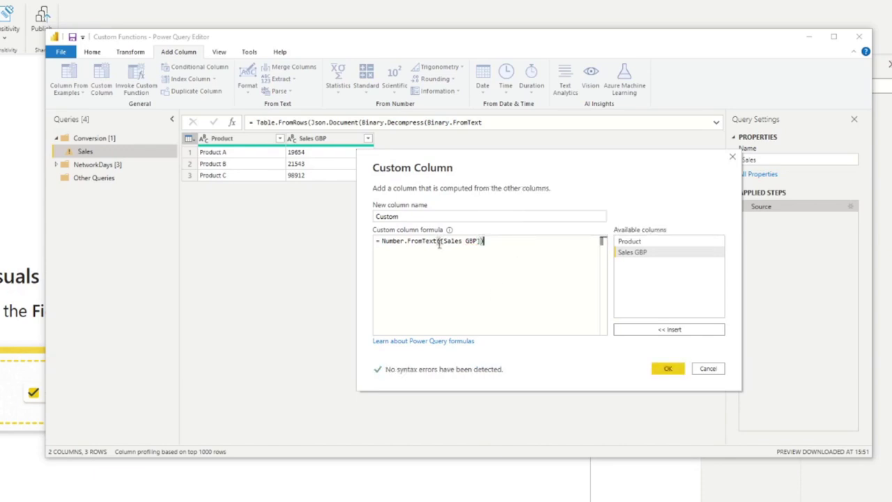
left_click(667, 372)
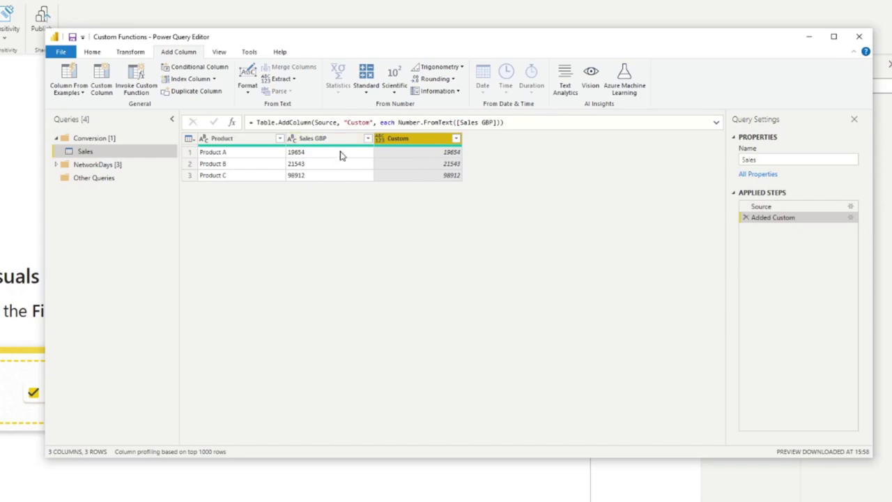
Check the converted values, then remove the Custom column by deleting its Added Custom step
left_click(446, 153)
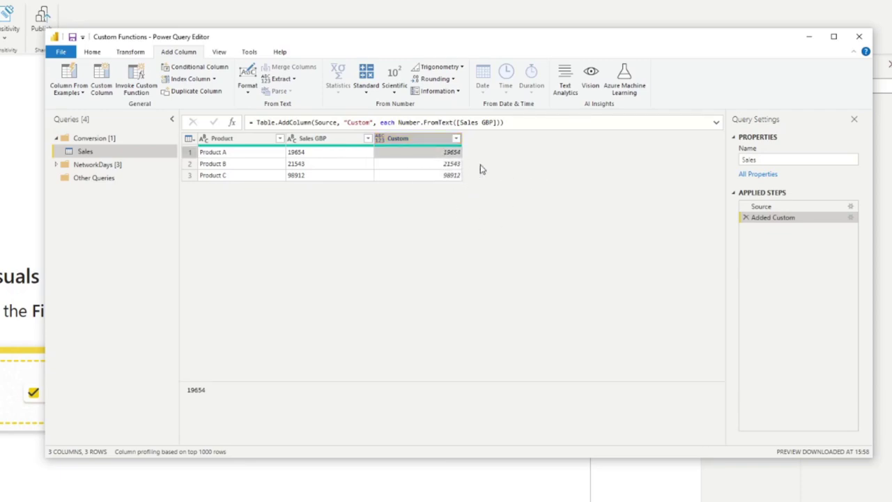
left_click(448, 165)
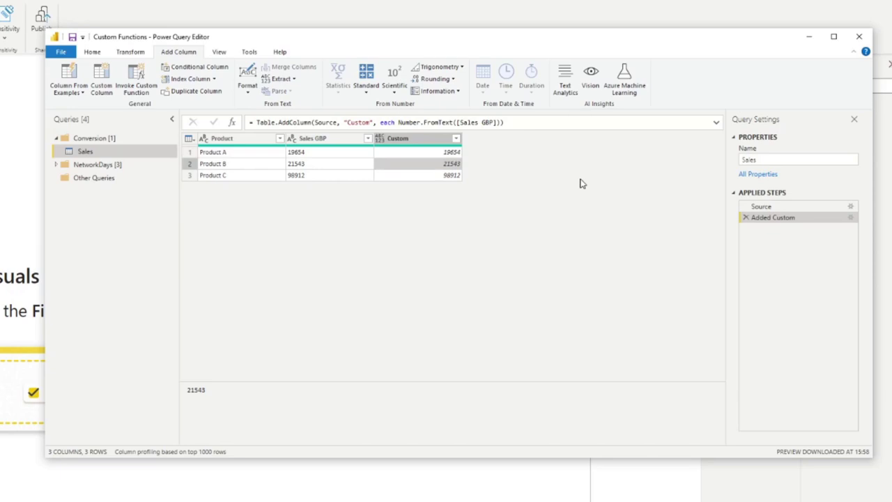
left_click(413, 136)
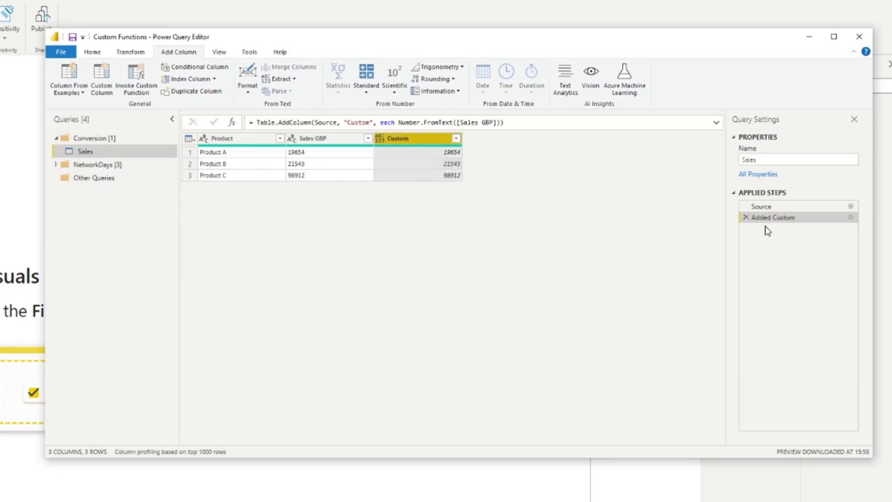
left_click(745, 218)
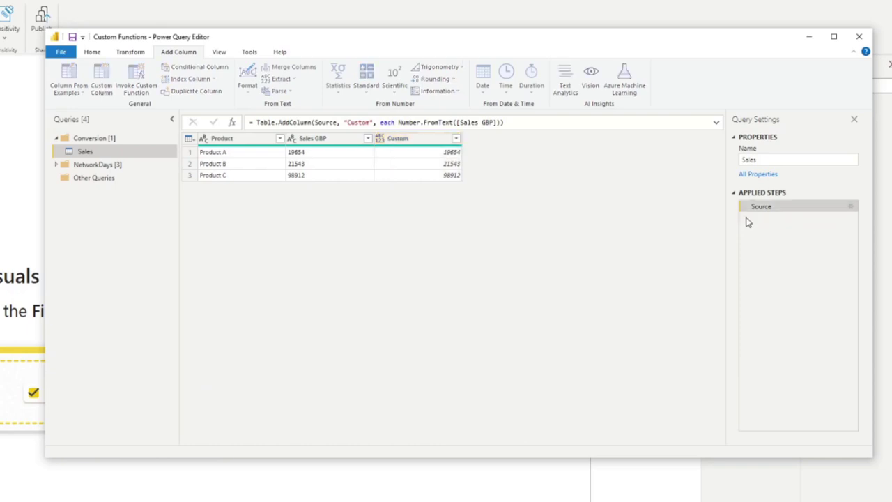
Change the Sales GBP column's data type to Decimal Number
left_click(301, 139)
left_click(293, 139)
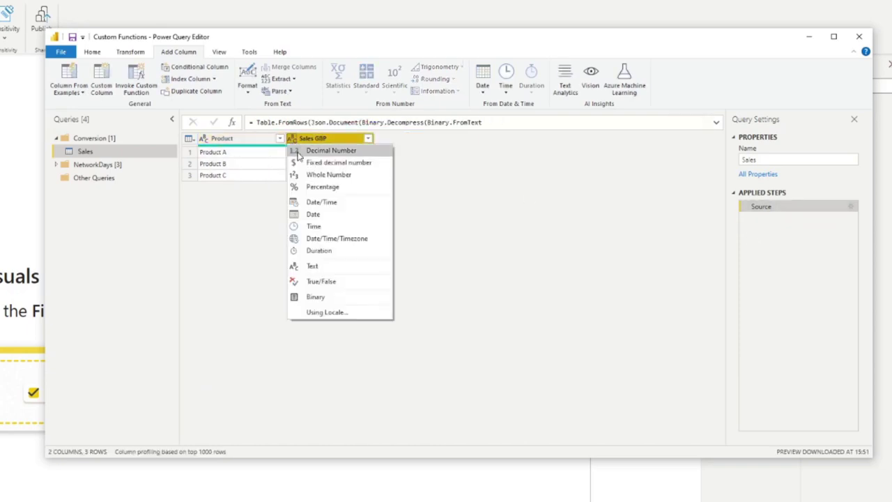
left_click(347, 153)
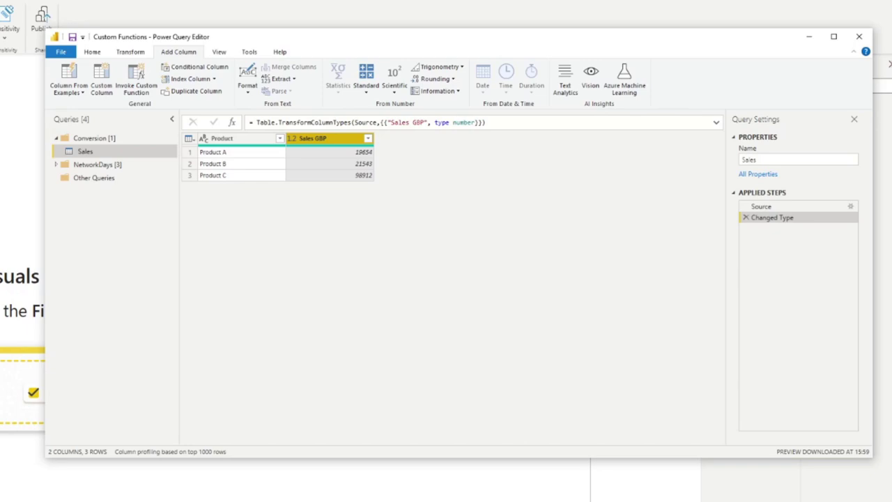
left_click(96, 52)
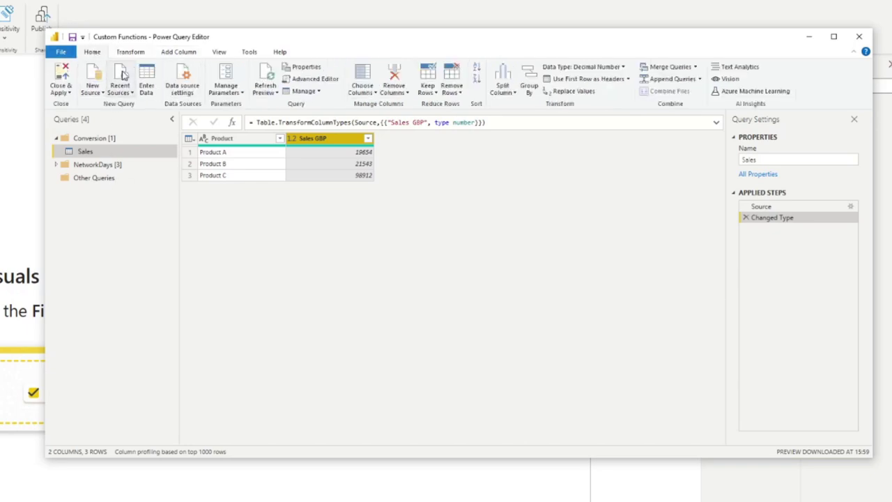
Create blank query Query1 and select all its default code in the Advanced Editor
left_click(93, 89)
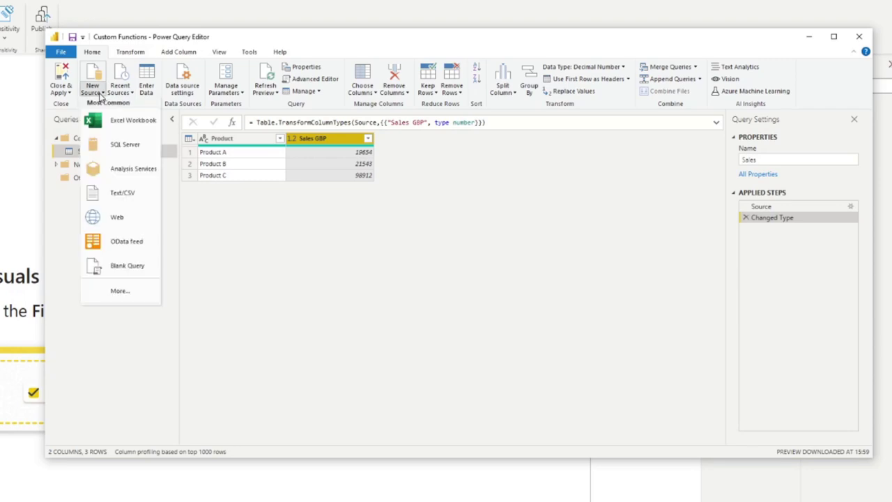
left_click(130, 52)
left_click(96, 52)
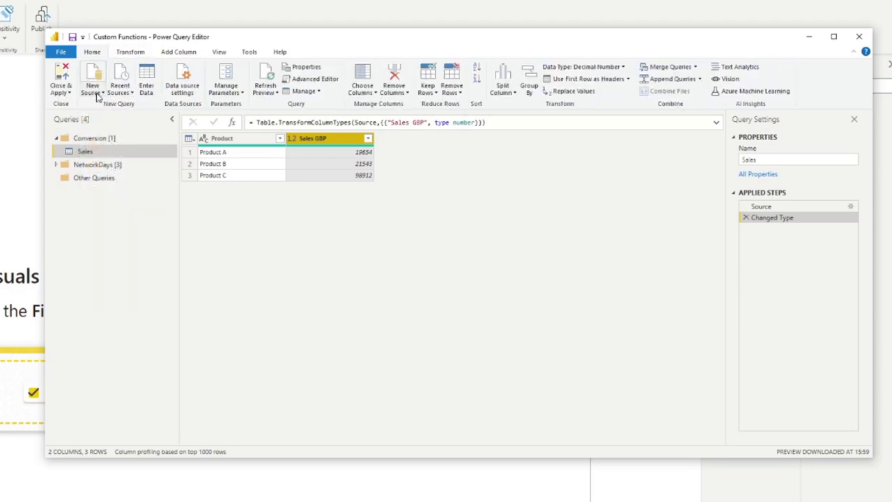
left_click(96, 91)
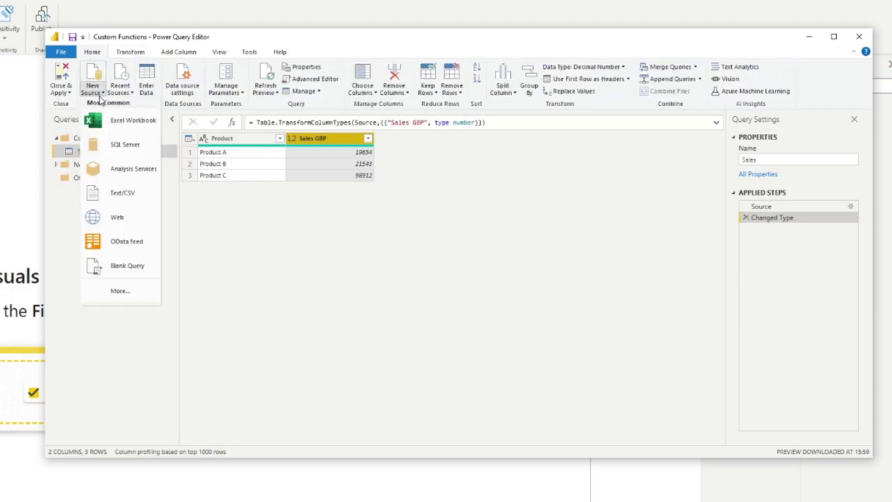
left_click(119, 271)
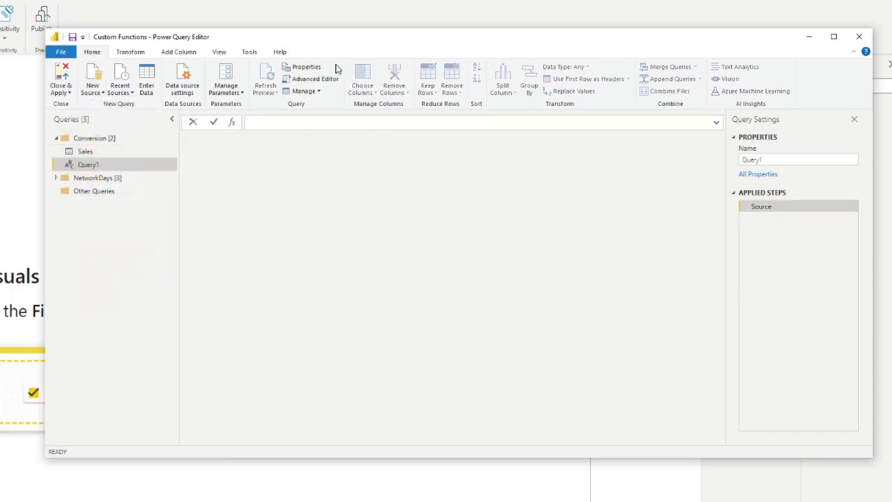
left_click(321, 80)
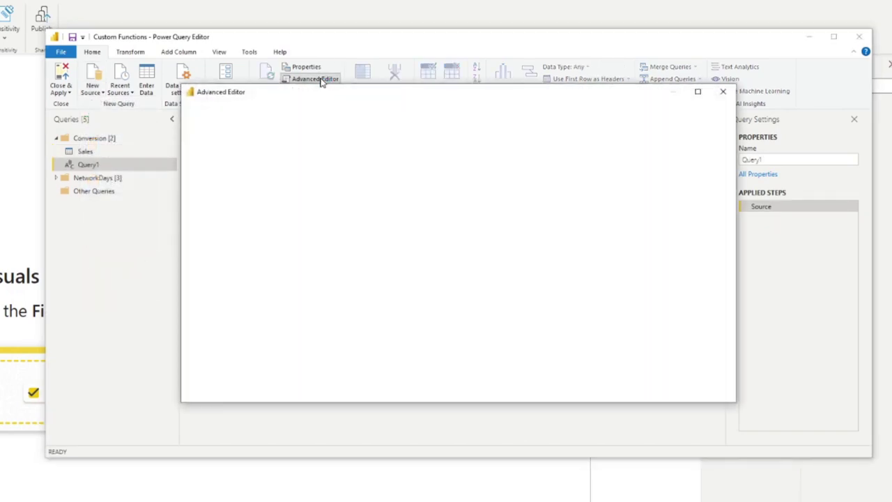
left_click_drag(355, 253, 185, 152)
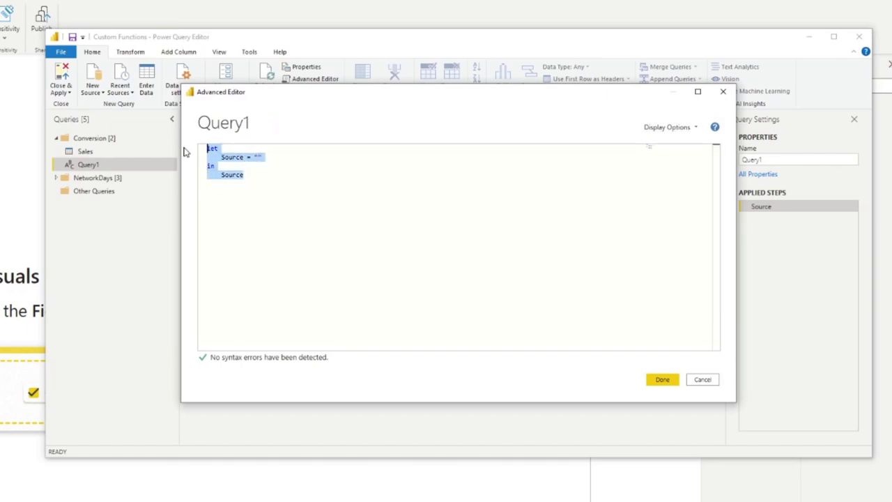
Replace Query1's code with the function (GBPValue) => GBPValue * 1.25
key("Delete")
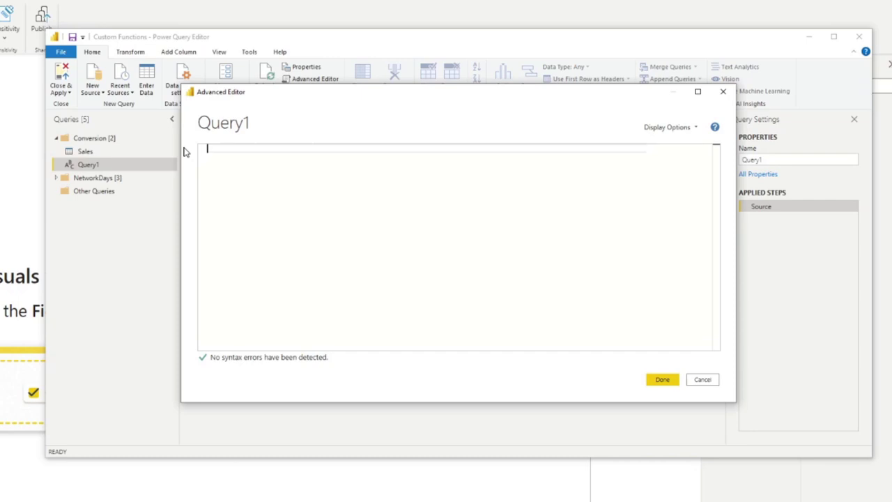
type("GB")
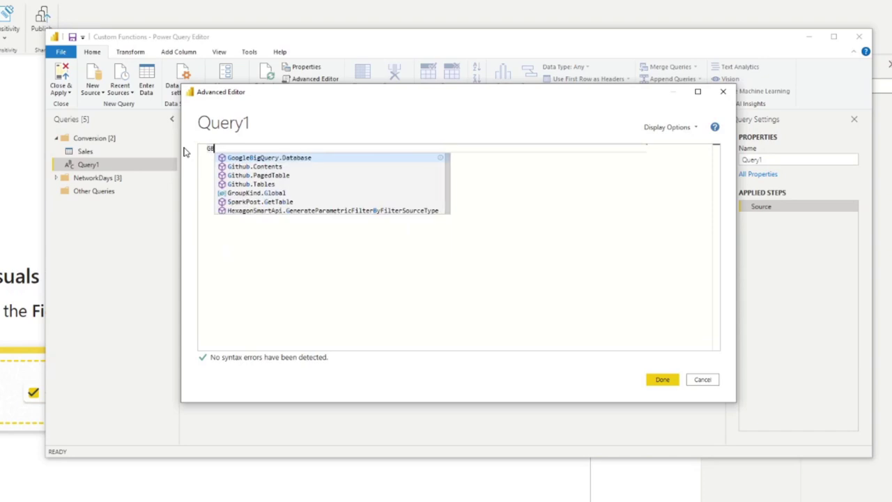
type("Pvalue")
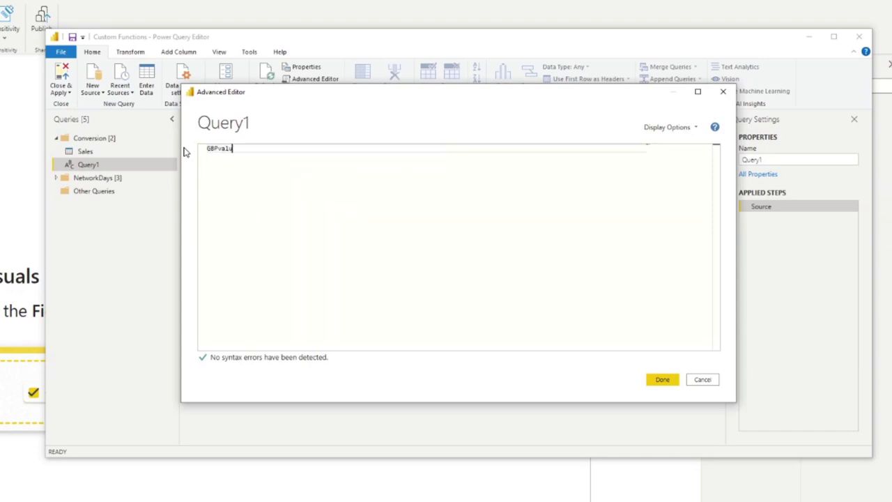
key("BackSpace")
key("BackSpace")
key("BackSpace")
key("BackSpace")
key("BackSpace")
key("BackSpace")
type("PValue")
key("Home")
type("(")
key("End")
type(")")
type("=")
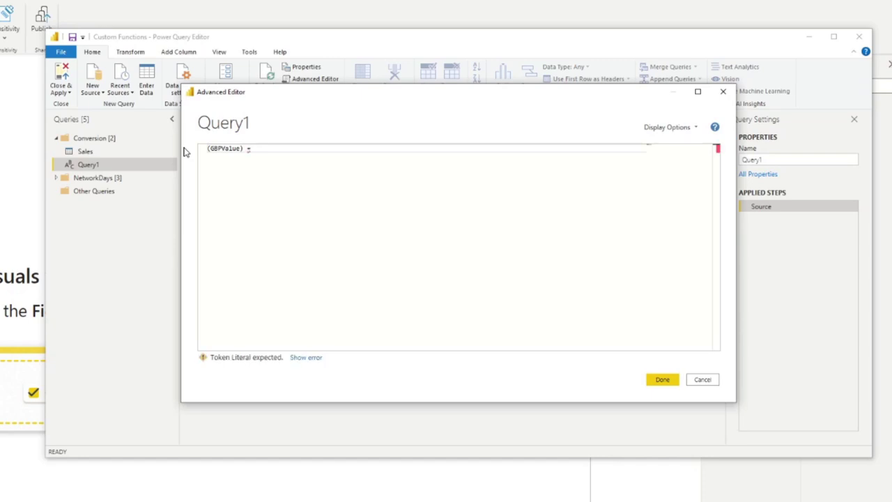
type(">")
type("GBPValue")
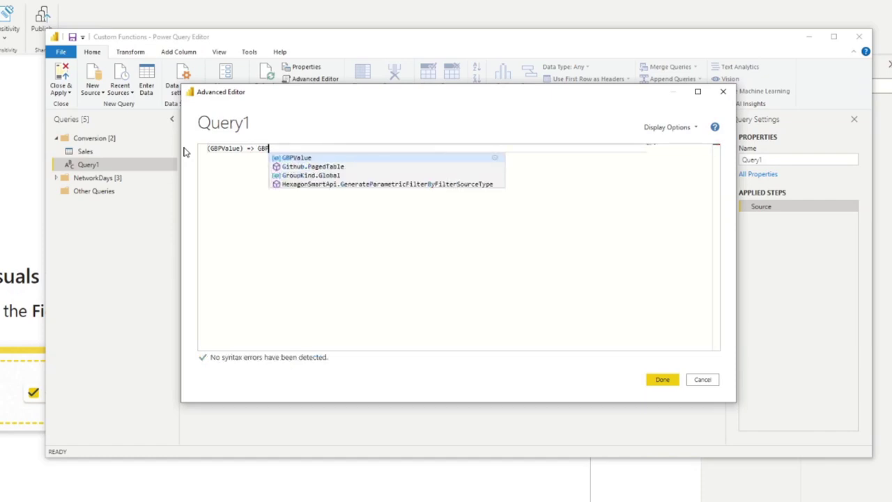
type(" * 1.25")
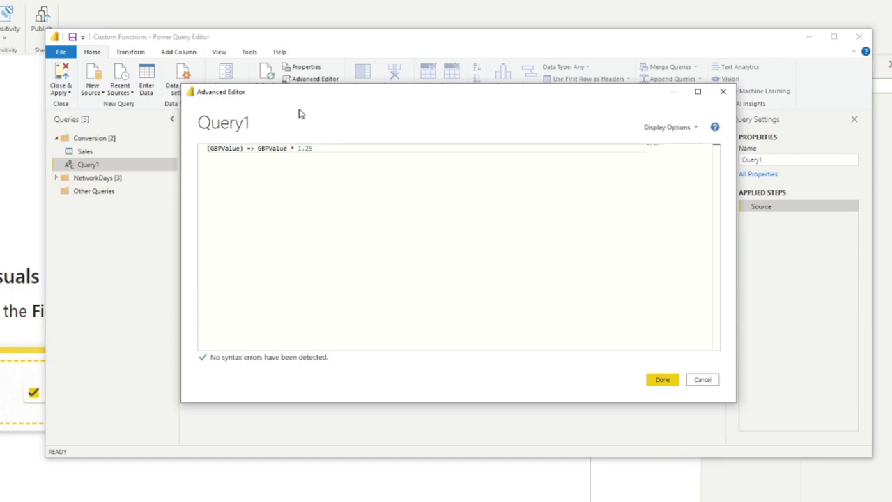
Save the function code and rename Query1 to GBPtoUSD
left_click(662, 380)
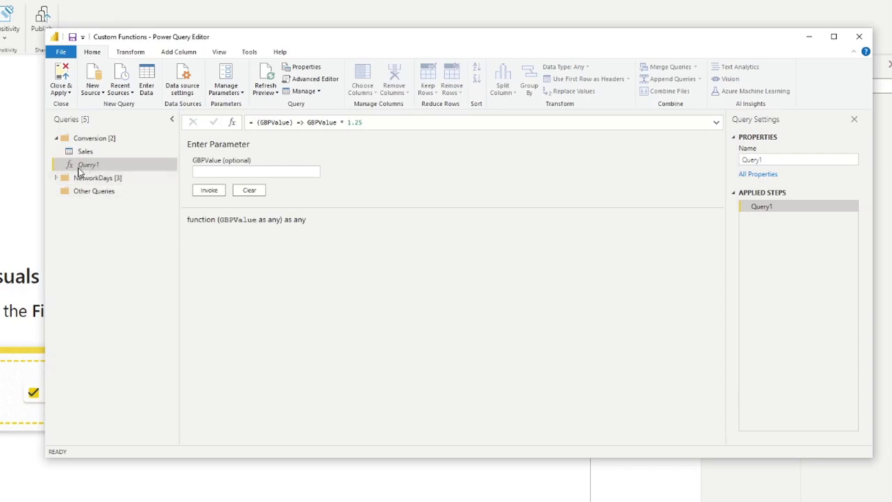
double_click(115, 164)
type("GB")
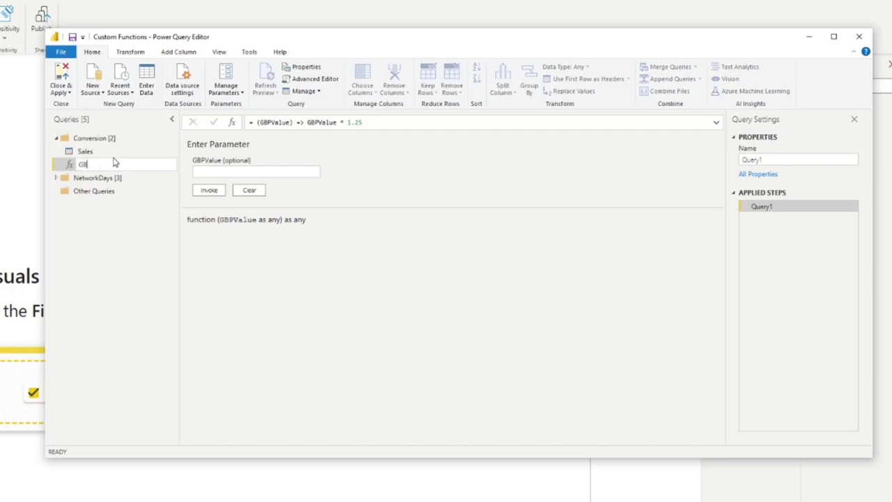
type("PtoUSD")
key("Return")
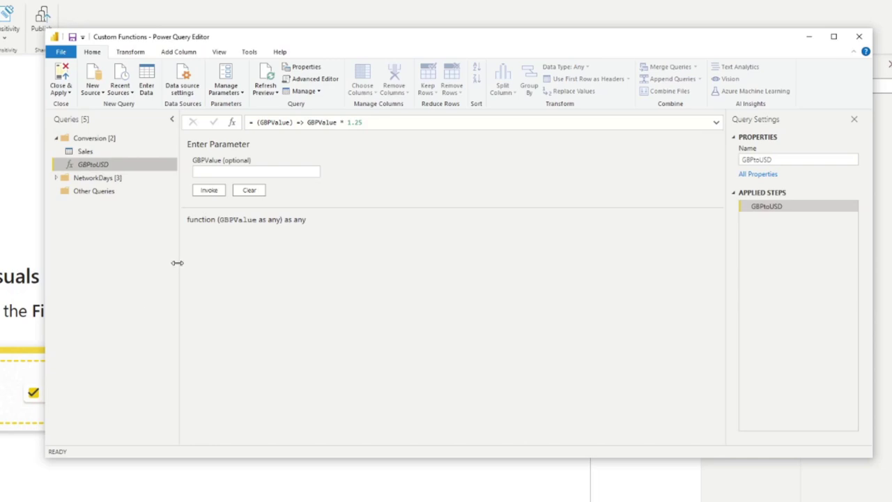
Invoke GBPtoUSD with GBPValue 20 to confirm it returns 25
left_click(267, 172)
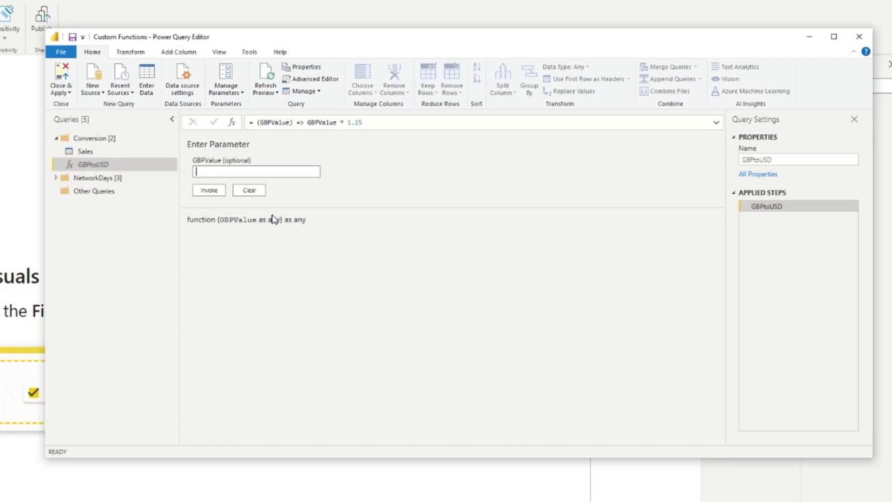
type("20")
left_click(209, 191)
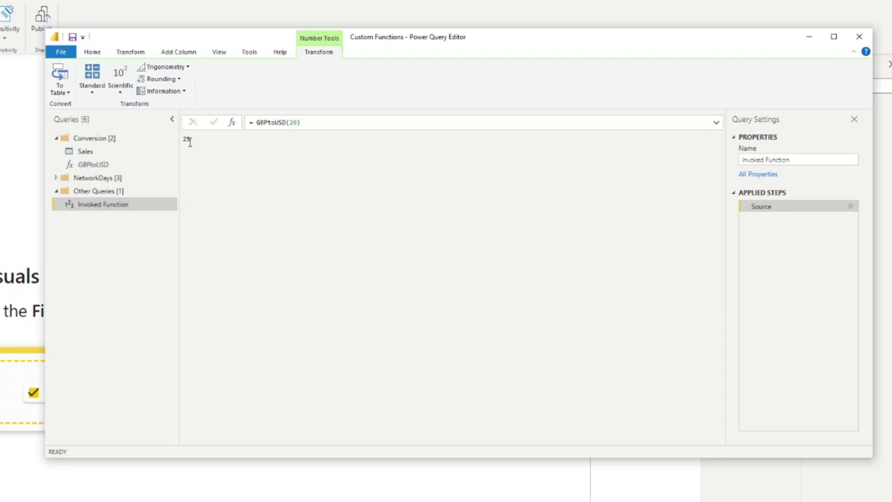
Delete the Invoked Function test query and go back to the Sales query
right_click(119, 205)
left_click(141, 240)
left_click(103, 165)
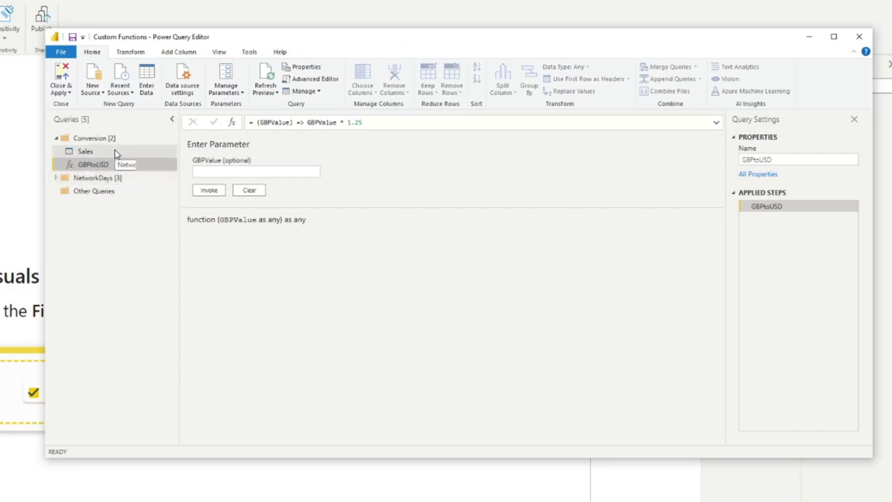
left_click(117, 153)
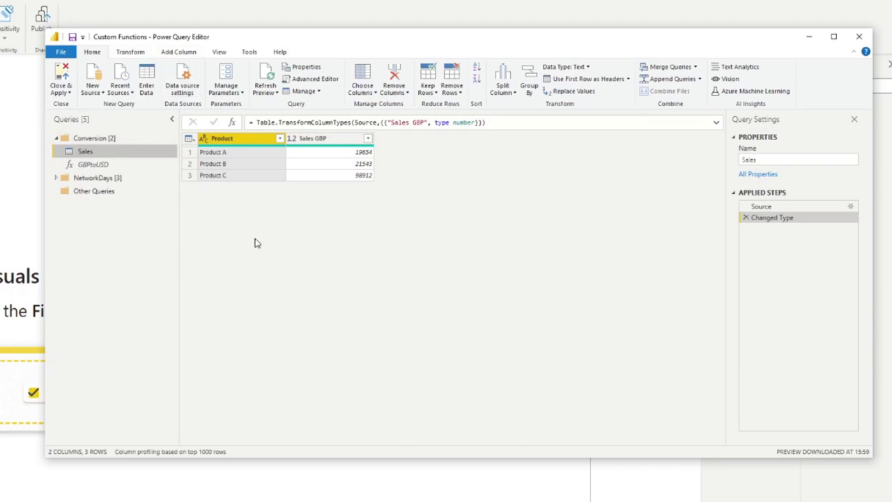
Invoke GBPtoUSD on the Sales GBP column as a new column named Sales USD
left_click(179, 52)
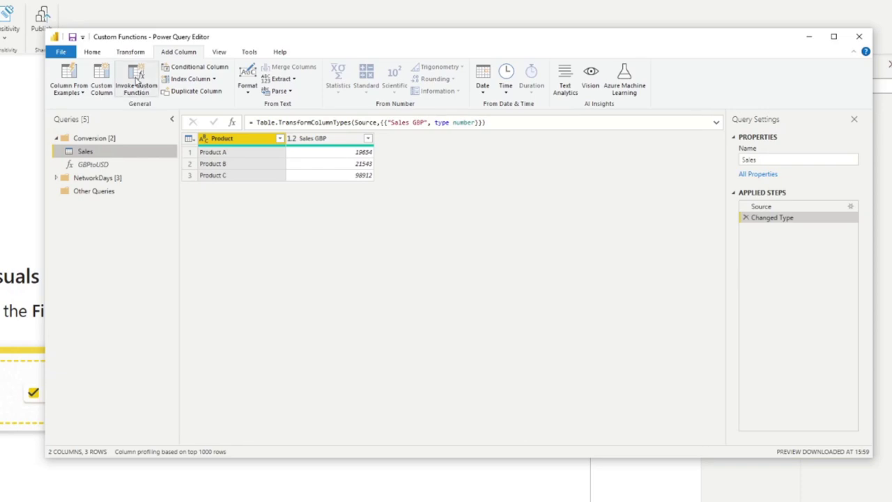
left_click(138, 86)
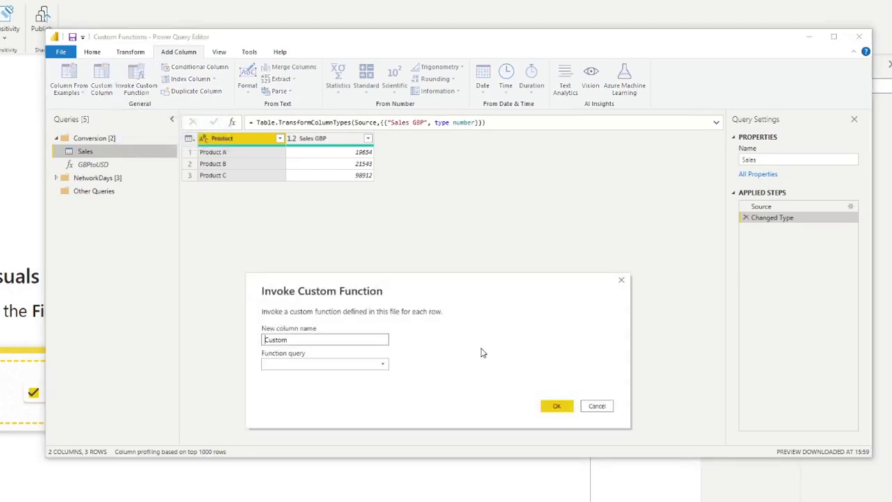
left_click(333, 366)
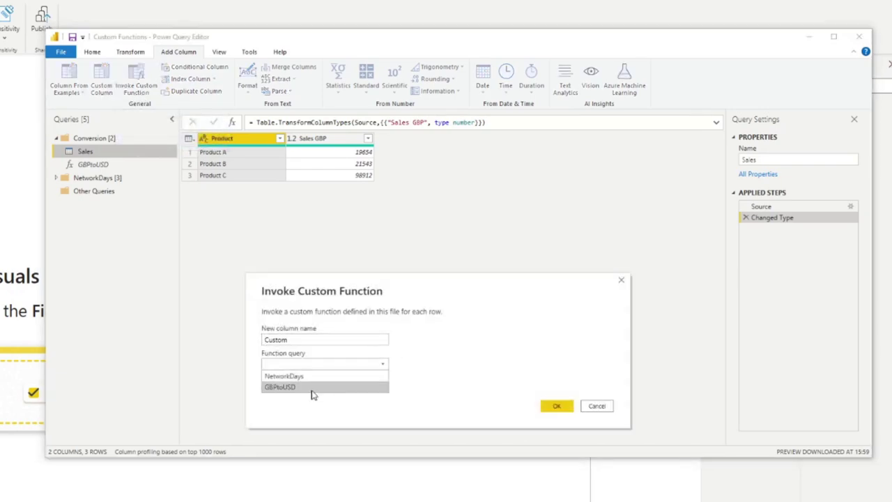
left_click(311, 387)
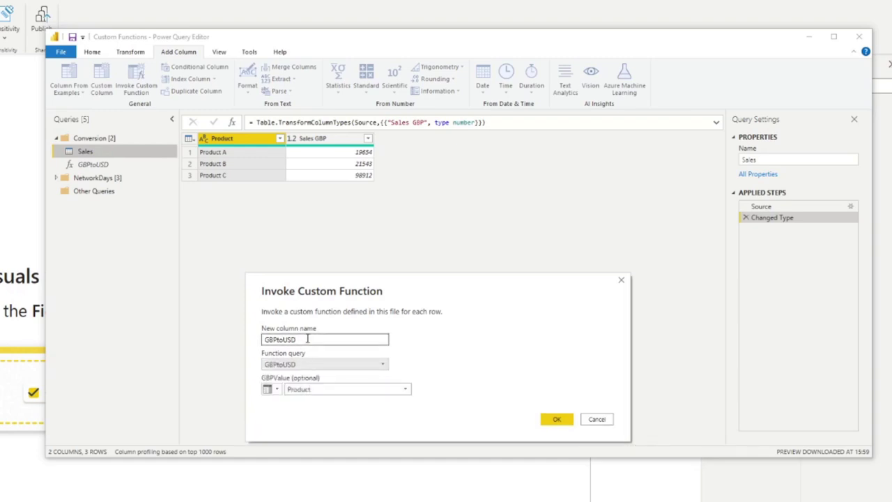
left_click_drag(300, 339, 257, 343)
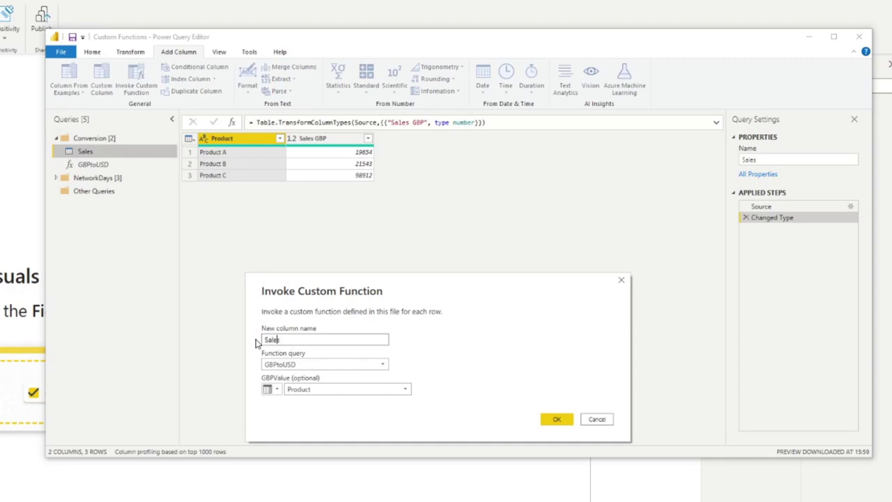
type("D")
left_click(313, 390)
left_click(314, 413)
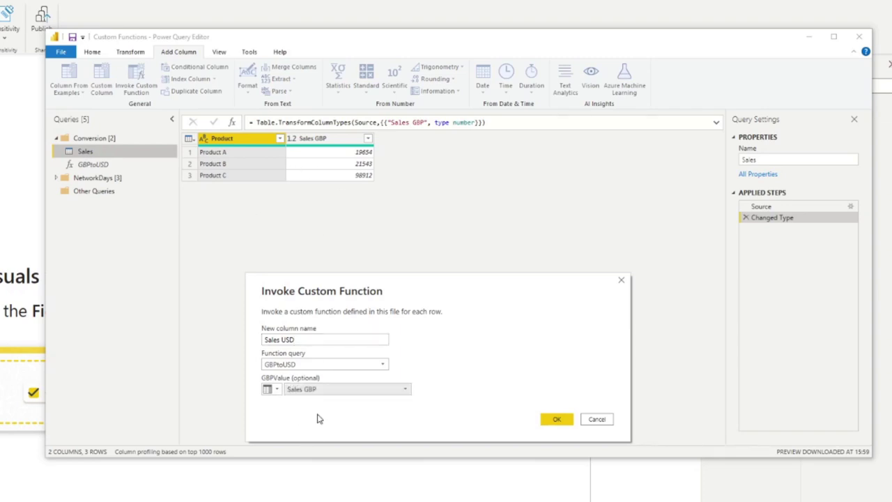
left_click(556, 421)
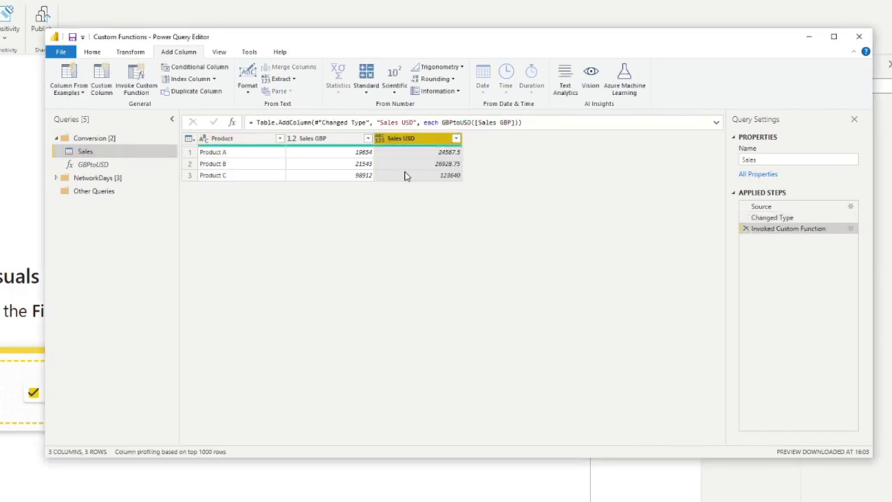
Add a Custom column with formula GBPtoUSD([Sales GBP]), matching the Sales USD values
left_click(412, 151)
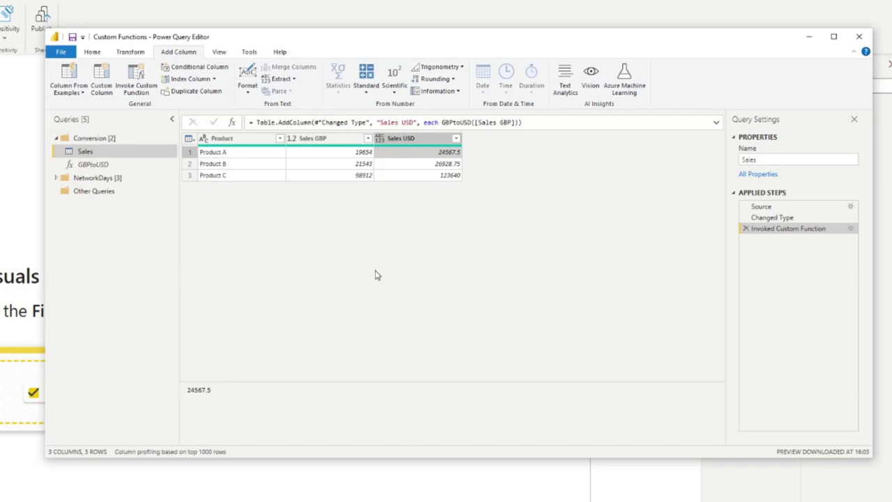
left_click(101, 80)
left_click_drag(368, 250, 446, 232)
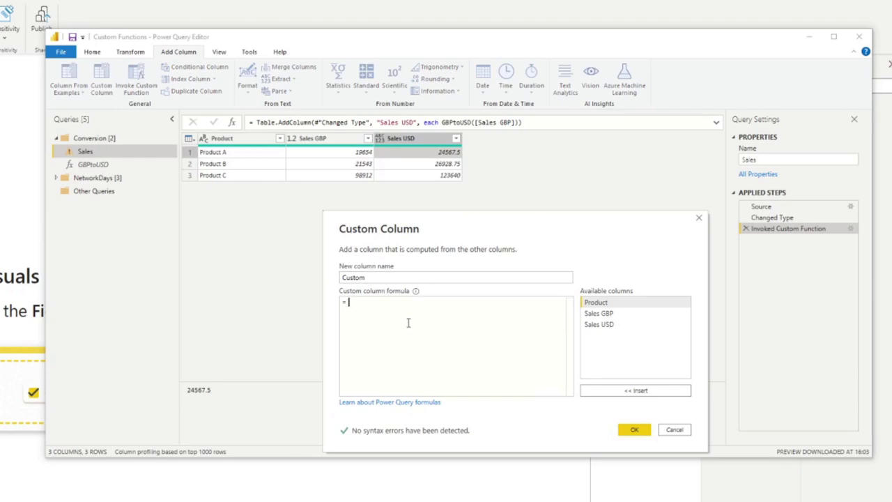
type("GBP")
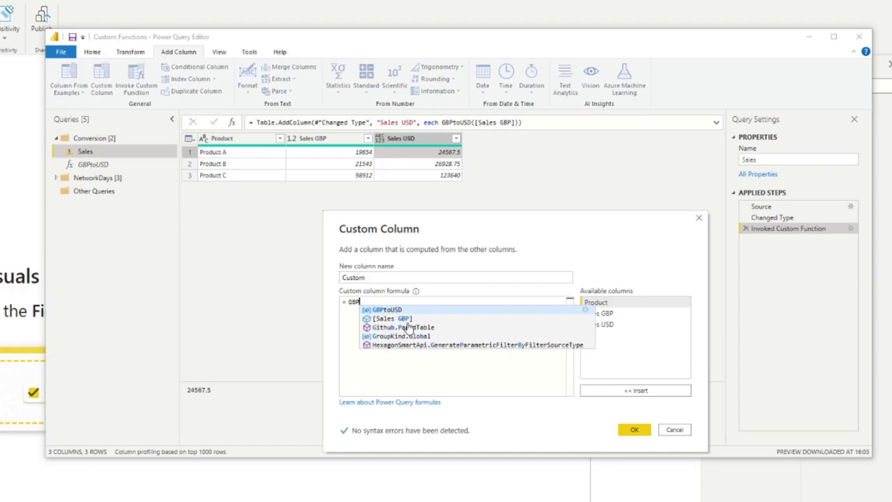
key("Tab")
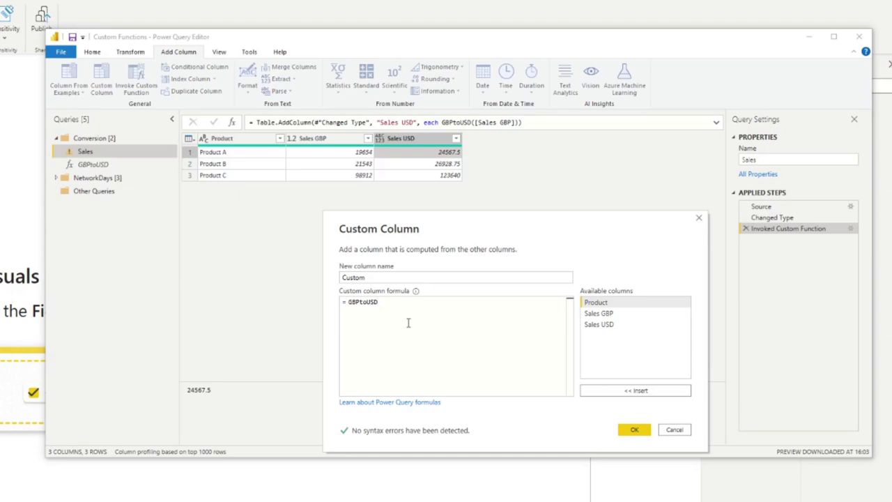
type("(")
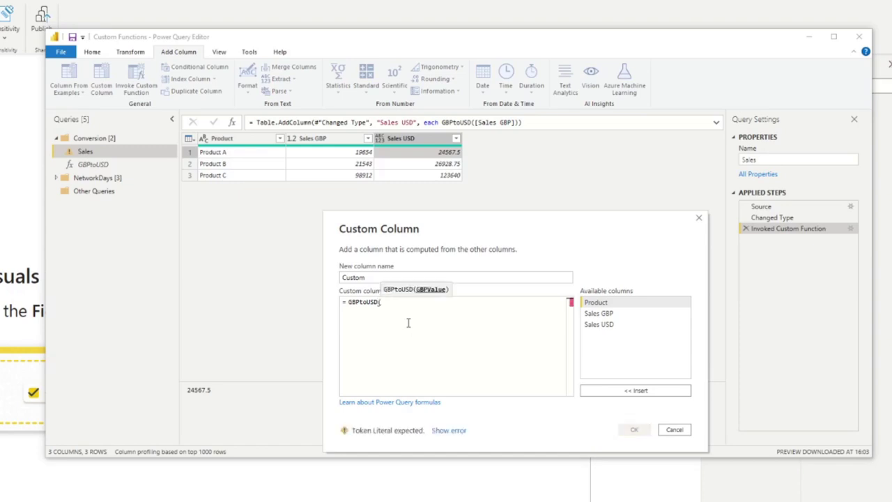
double_click(598, 313)
type(")")
left_click(631, 430)
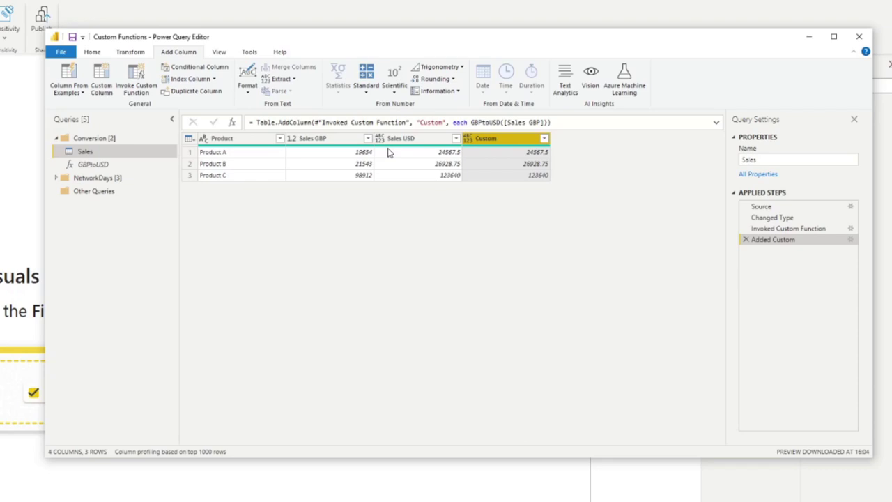
Add number types so GBPtoUSD reads (GBPValue as number) as number => GBPValue * 1.25
left_click(93, 166)
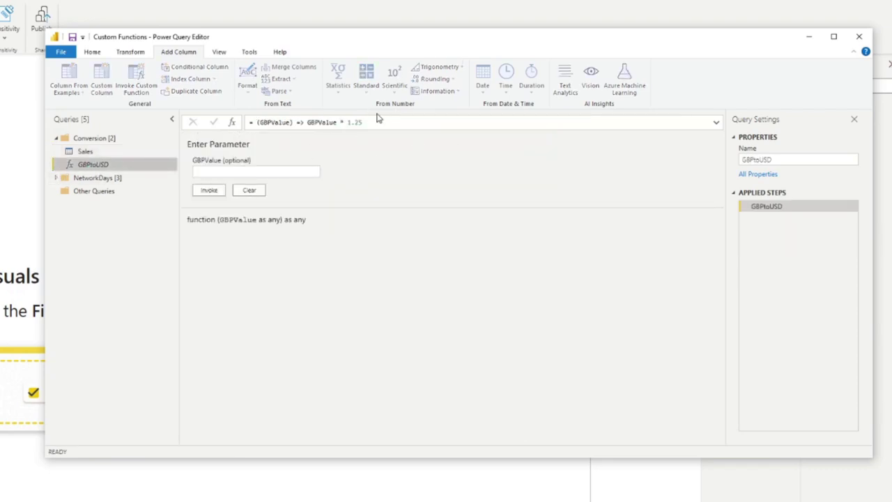
left_click(98, 54)
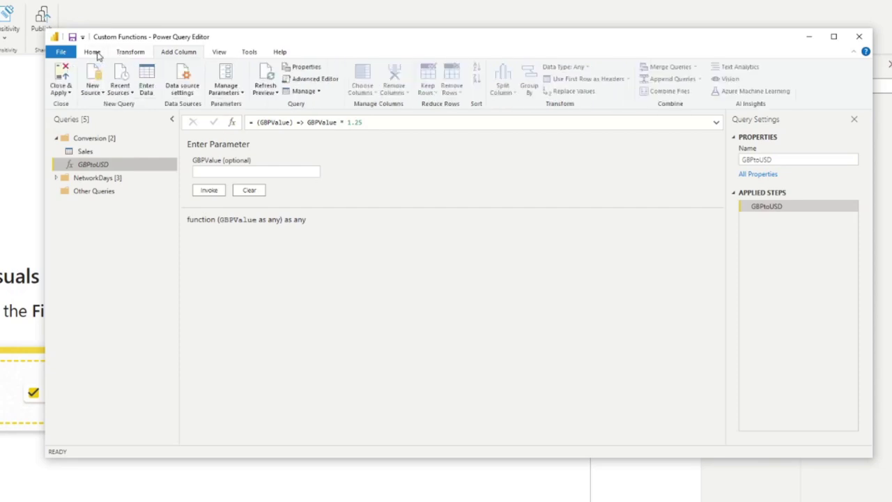
left_click(311, 79)
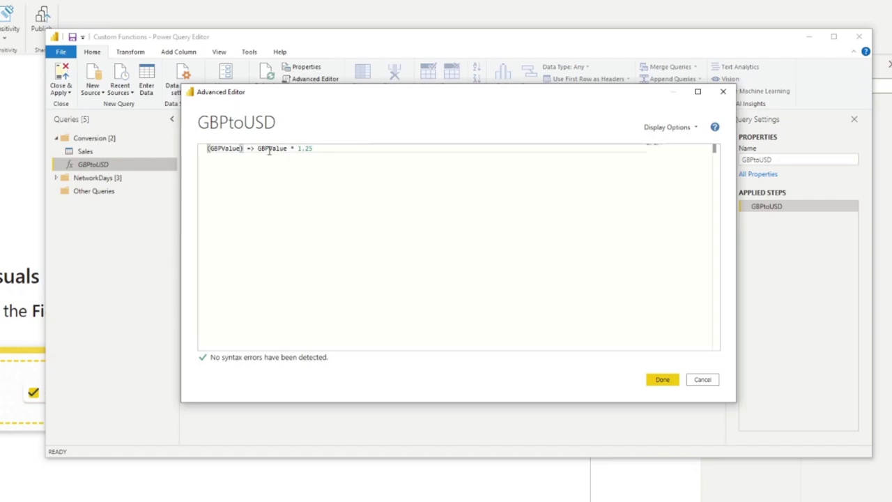
left_click(242, 148)
type("as num")
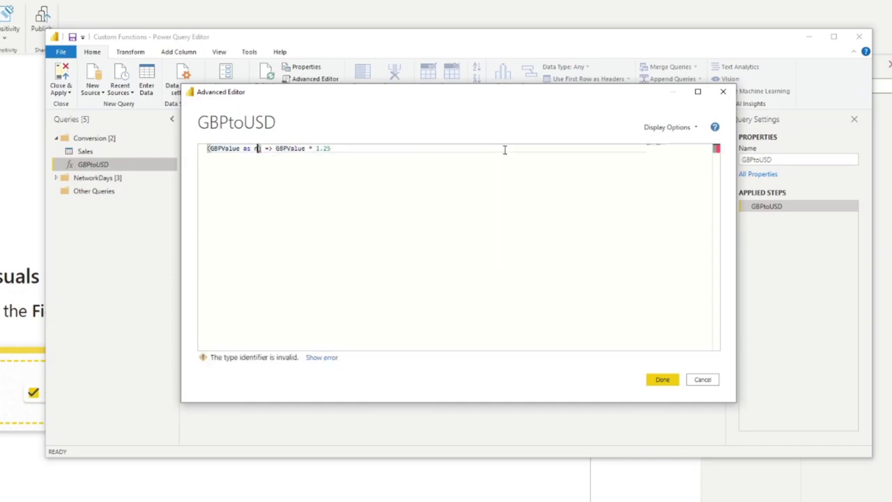
type("ber")
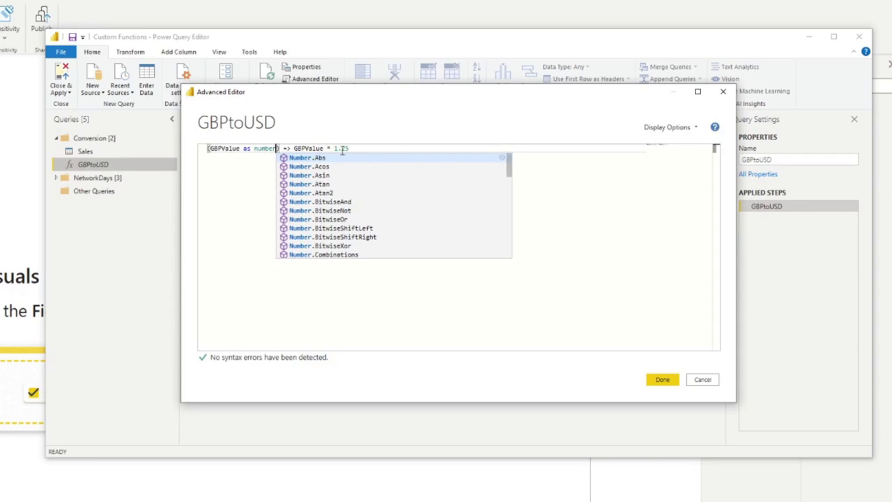
key("Escape")
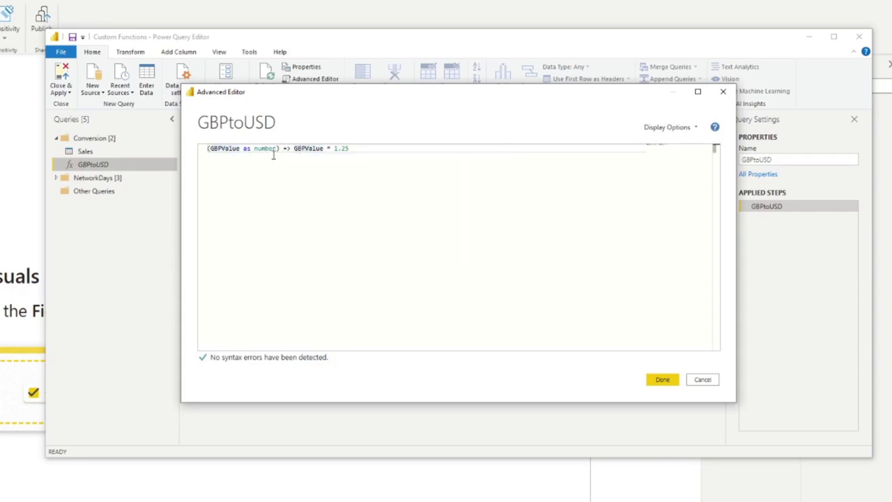
left_click(279, 150)
type("as number")
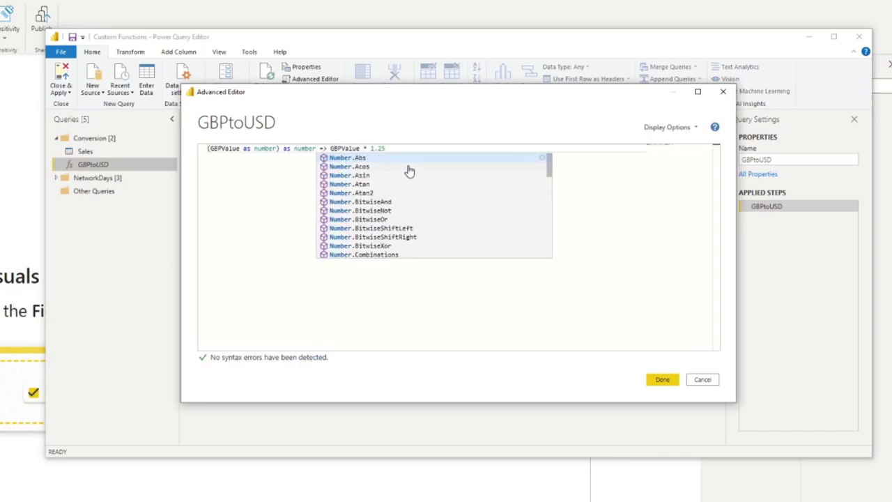
left_click(439, 149)
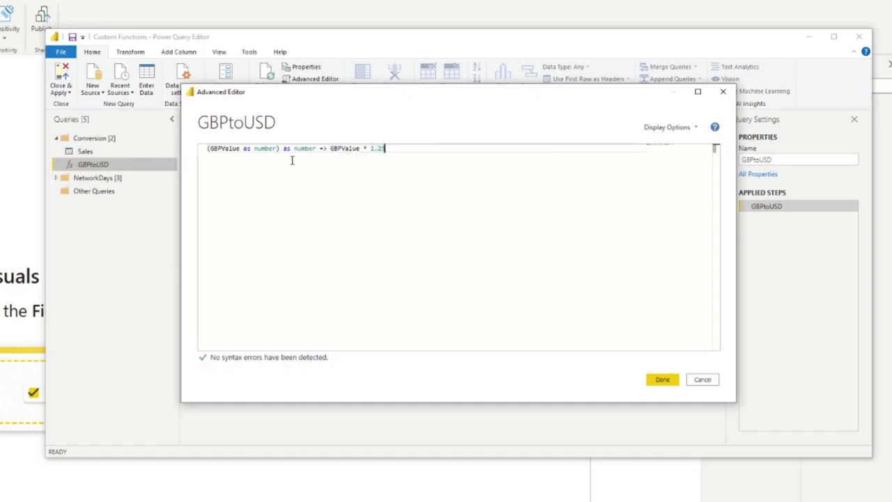
left_click(659, 380)
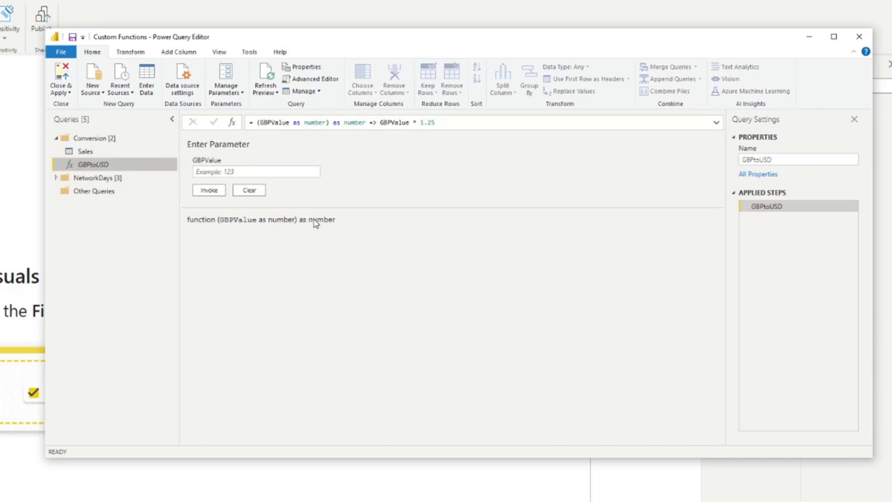
Add a 'ConversionRate as number' parameter to GBPtoUSD and replace the 1.25 multiplier with ConversionRate
left_click(298, 82)
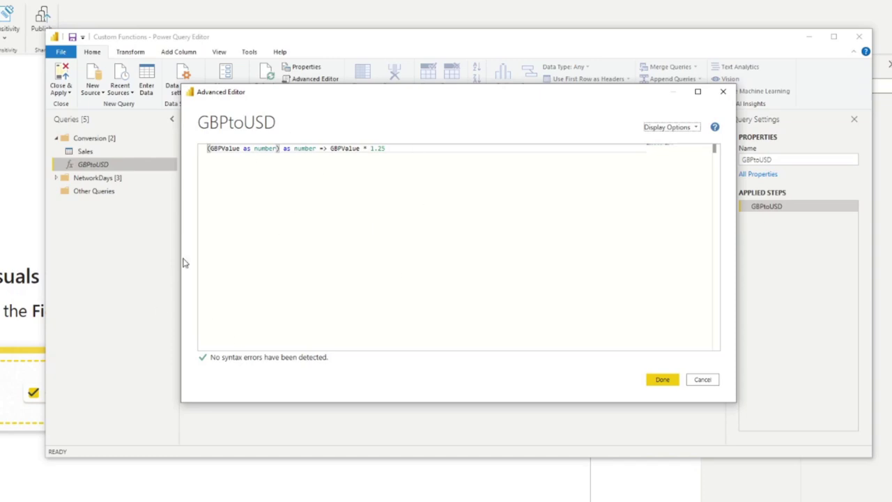
left_click(276, 149)
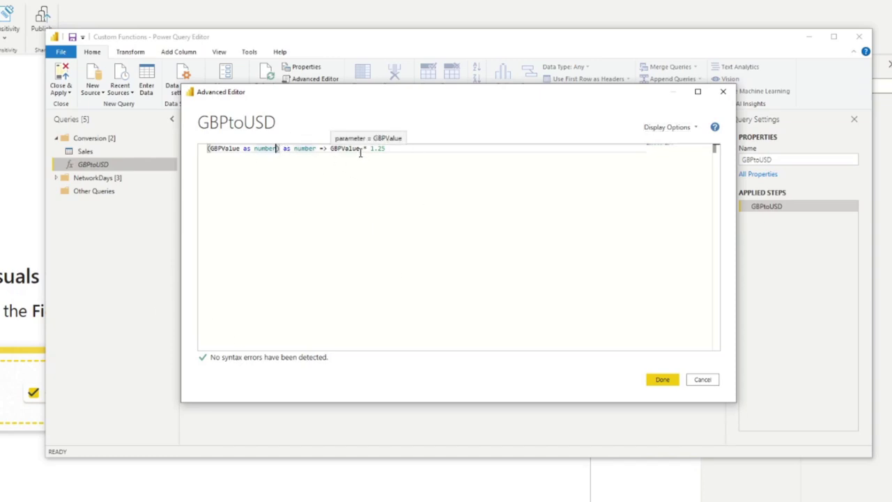
type(", ")
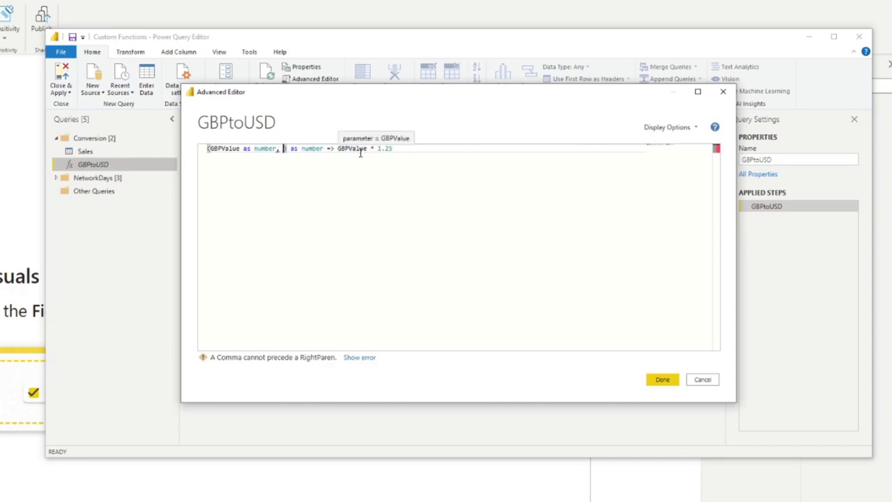
type("Convers")
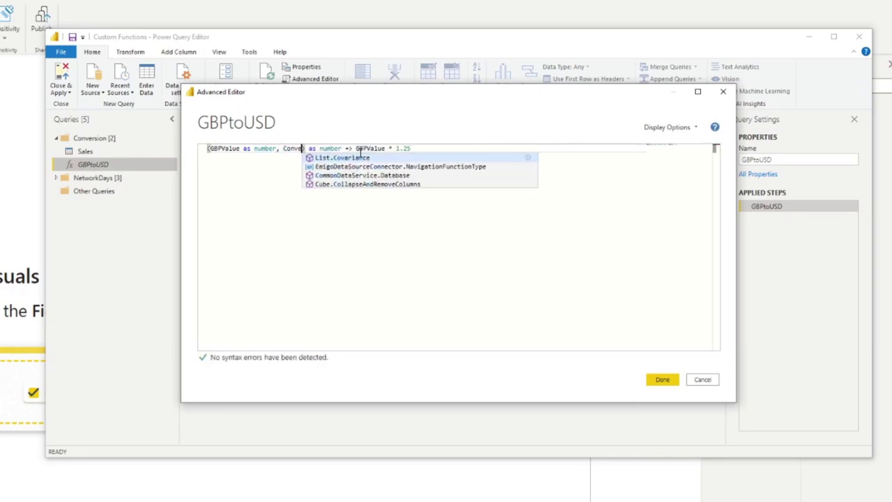
type("ionRat")
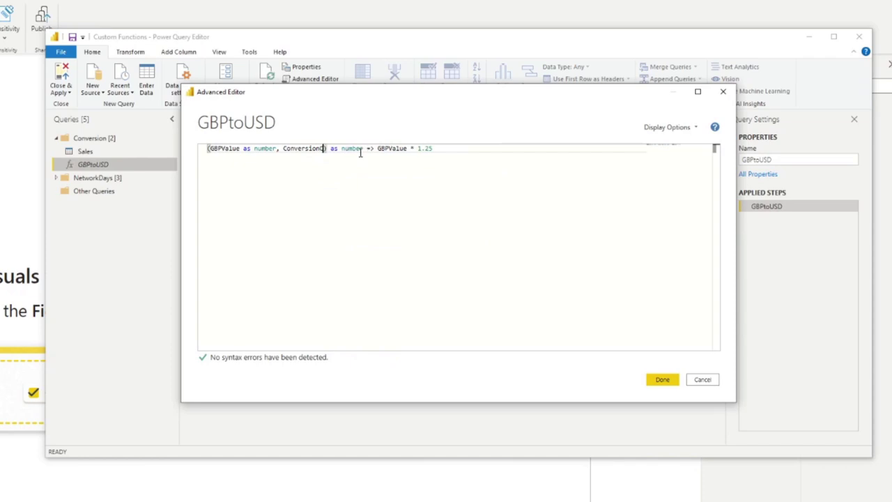
type("e ")
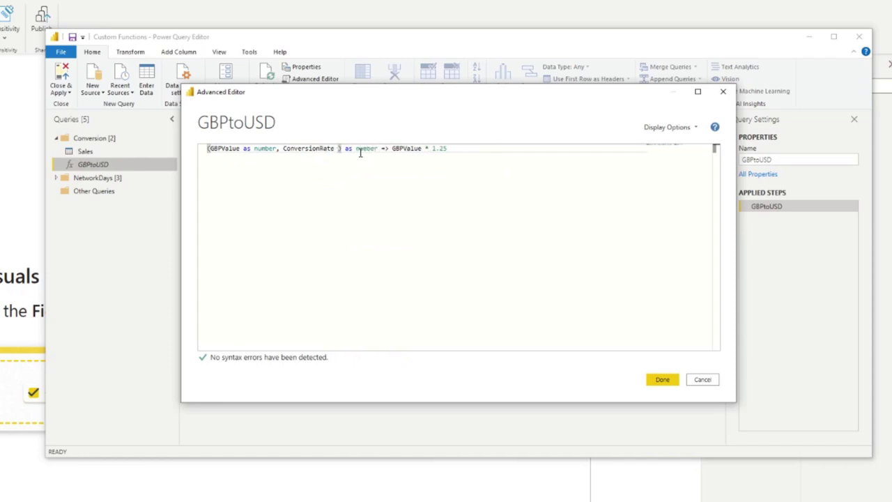
type("as num")
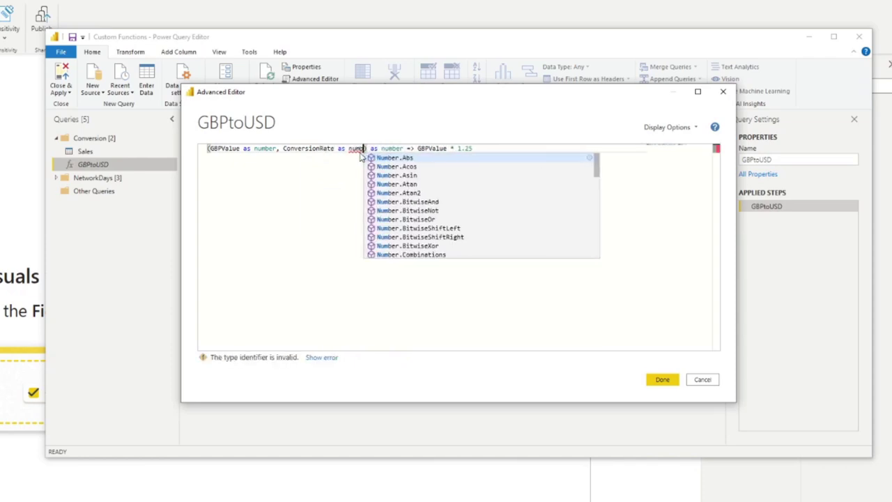
type("ber)")
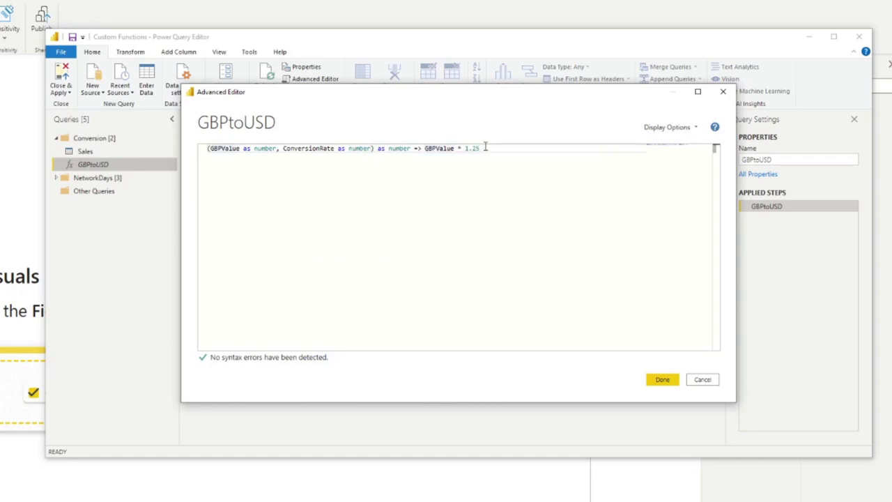
left_click_drag(486, 148, 464, 148)
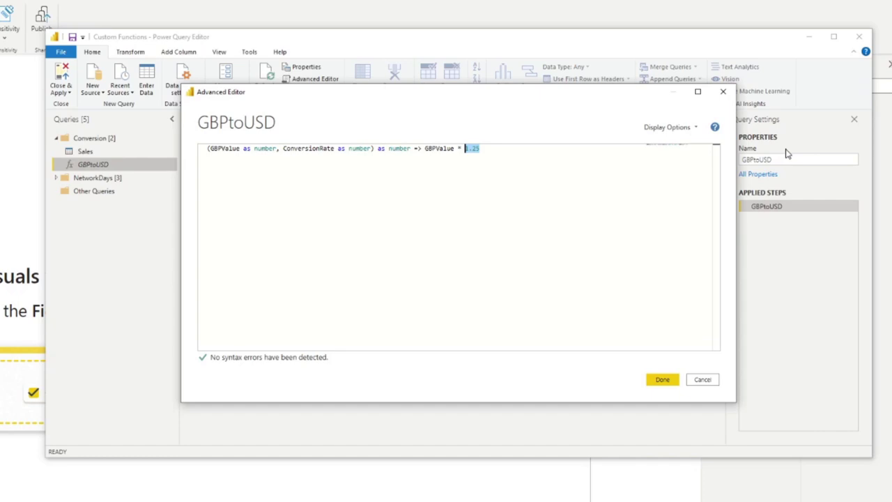
key("BackSpace")
type("Conversi")
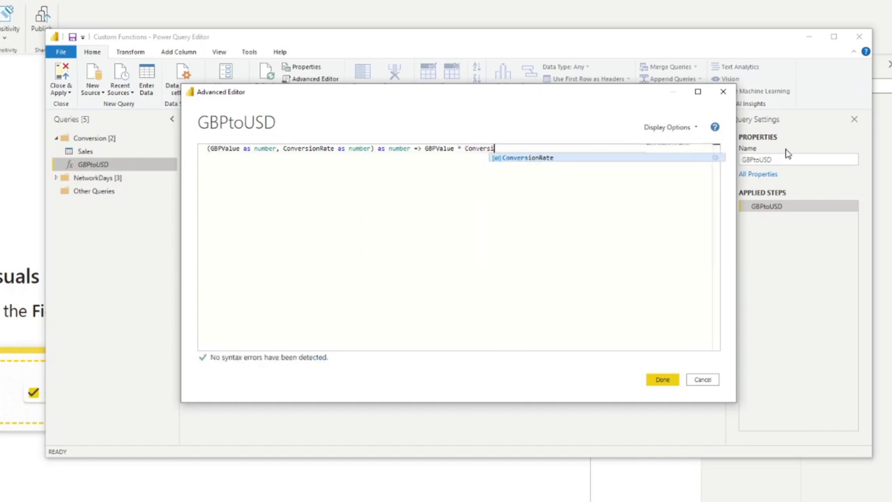
type("on")
key("Tab")
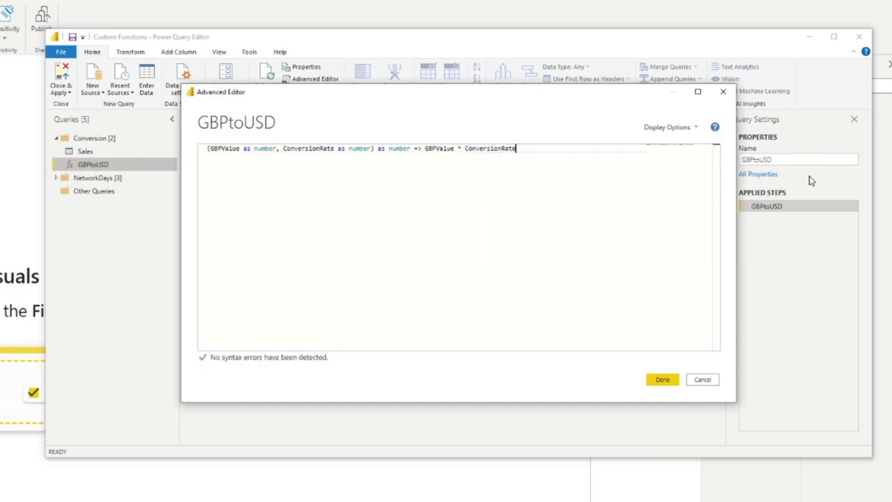
left_click(491, 149)
Apply the updated function and add the missing ')' to the Sales table's custom formula
left_click(661, 380)
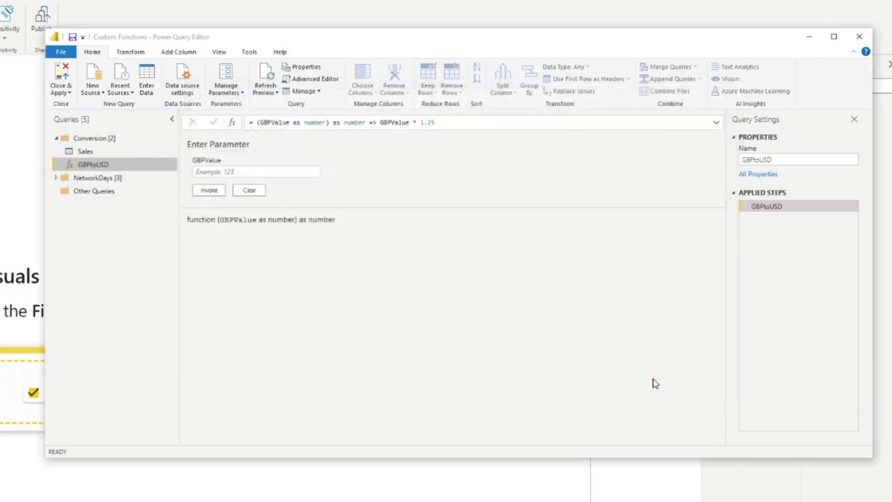
left_click(85, 151)
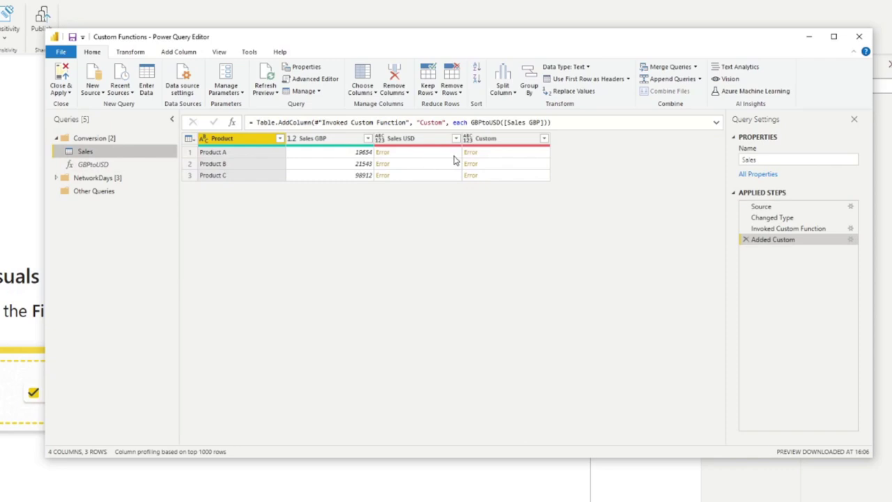
left_click(547, 122)
type(")")
Set the Added Custom step's ConversionRate to 1.25 and check the USD values for Products A–C
left_click(851, 241)
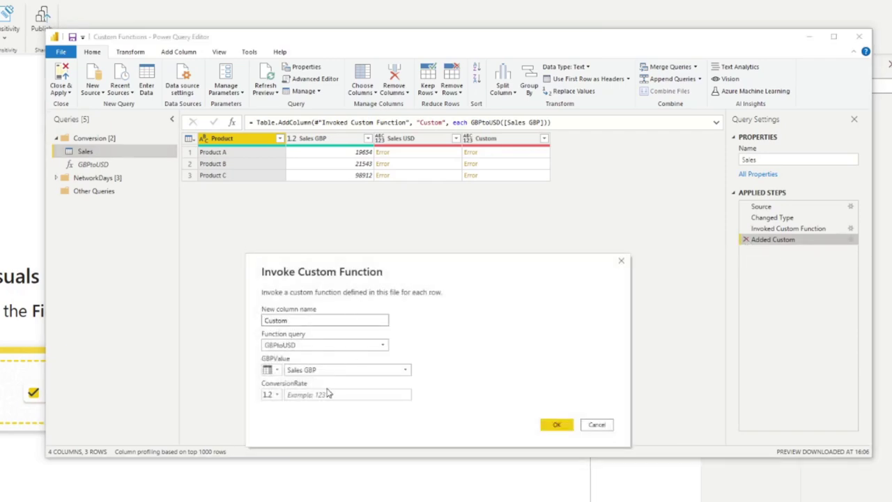
left_click(339, 395)
type("1.25")
left_click(557, 426)
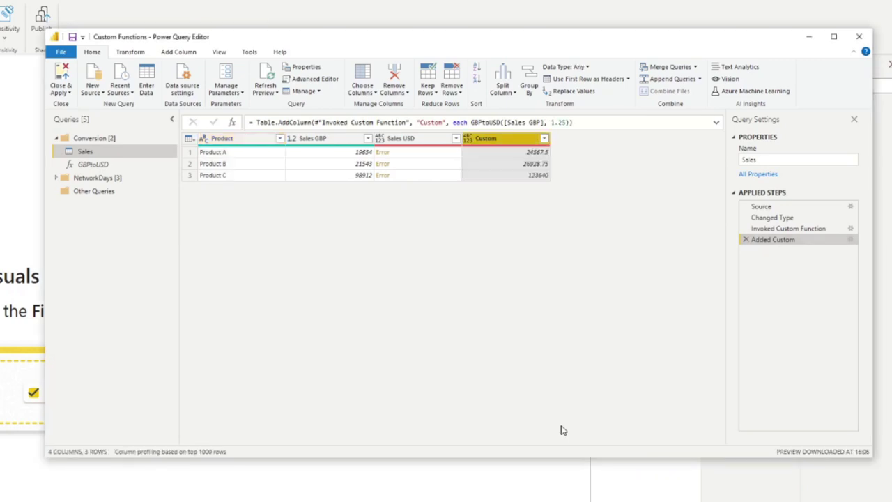
left_click(529, 175)
left_click(530, 164)
left_click(534, 152)
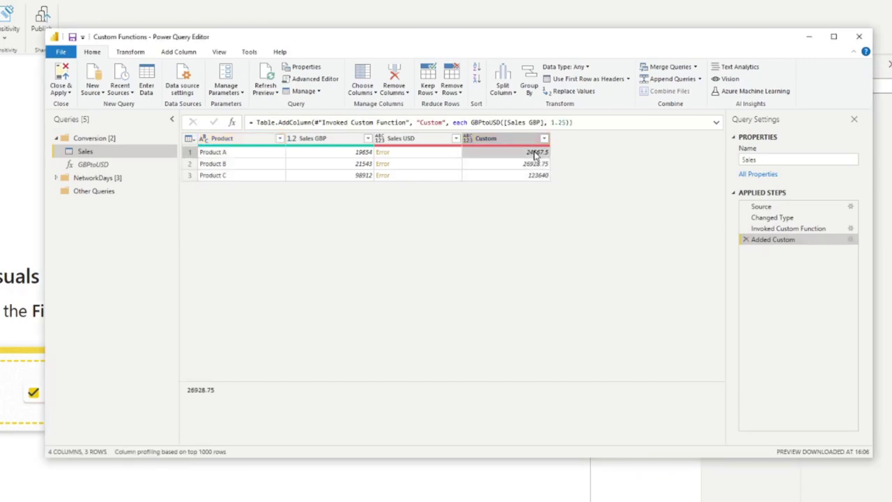
left_click(533, 164)
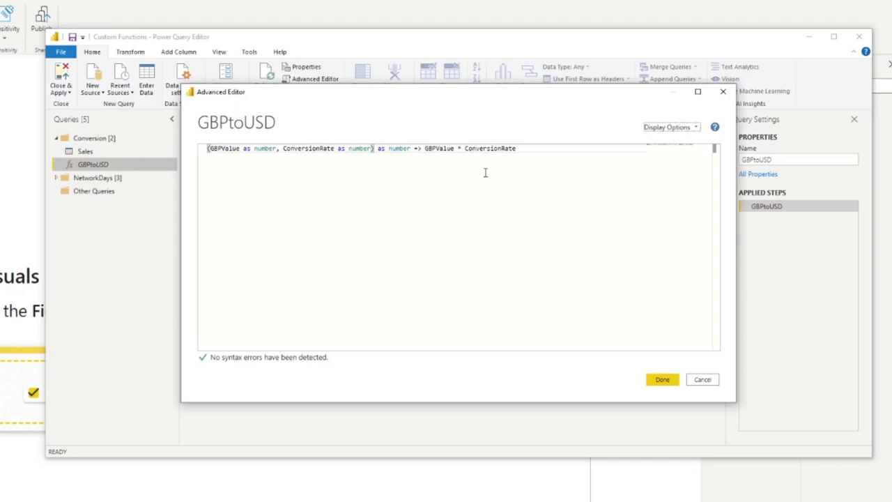
Replace the function body with a let block defining USDValue = GBPValue * ConversionRate
left_click(574, 165)
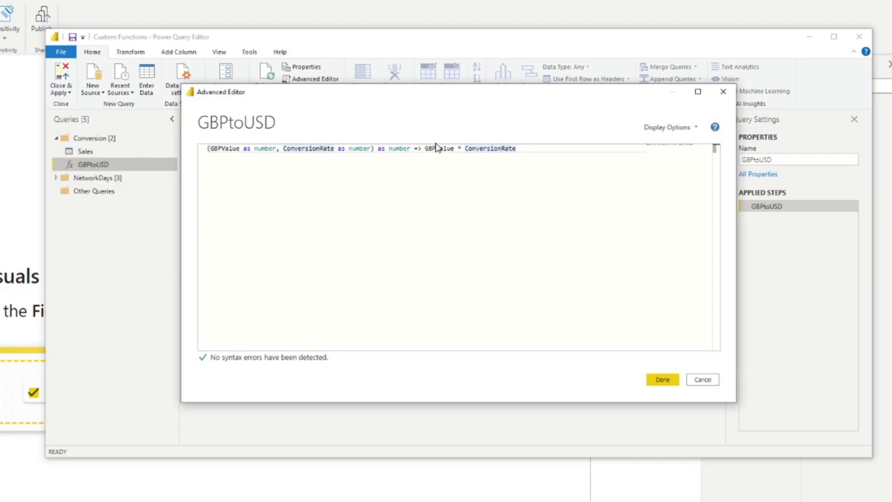
left_click_drag(520, 148, 428, 150)
left_click(410, 160)
left_click(426, 149, "shift")
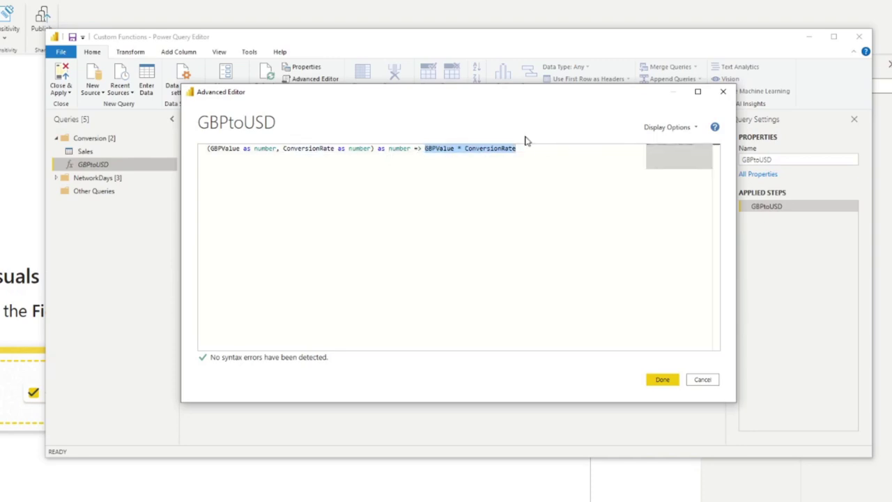
key("Delete")
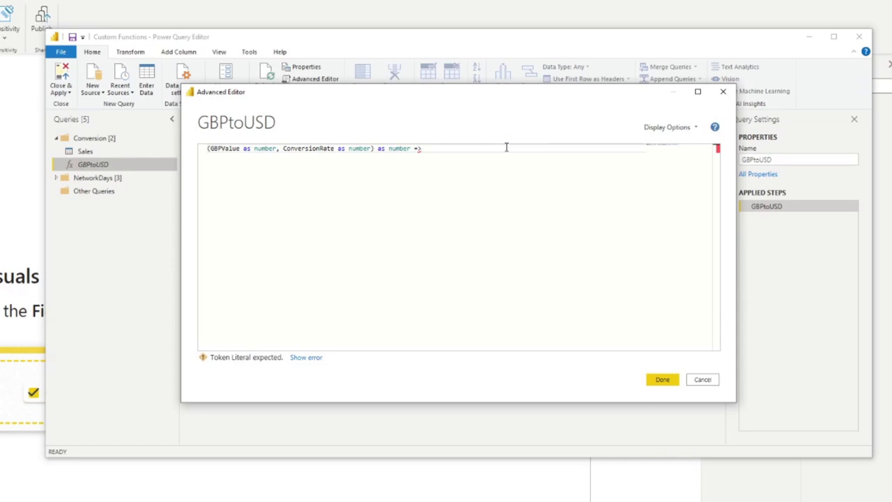
key("Return")
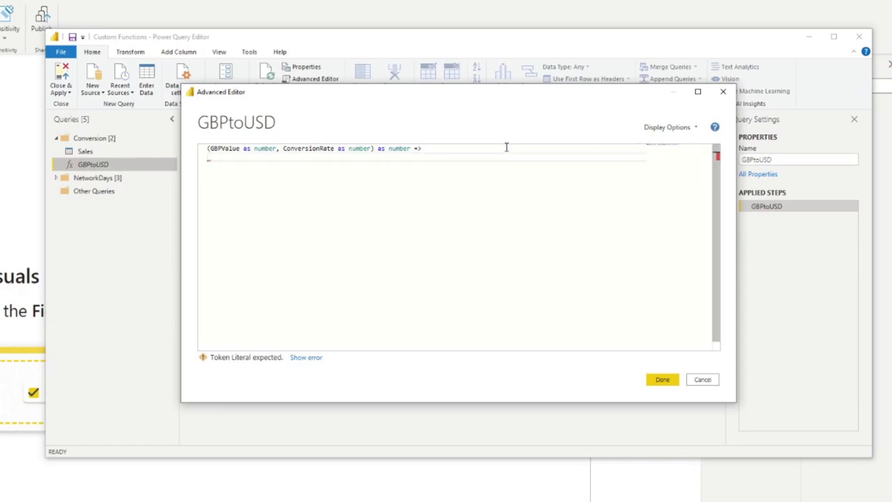
type("let")
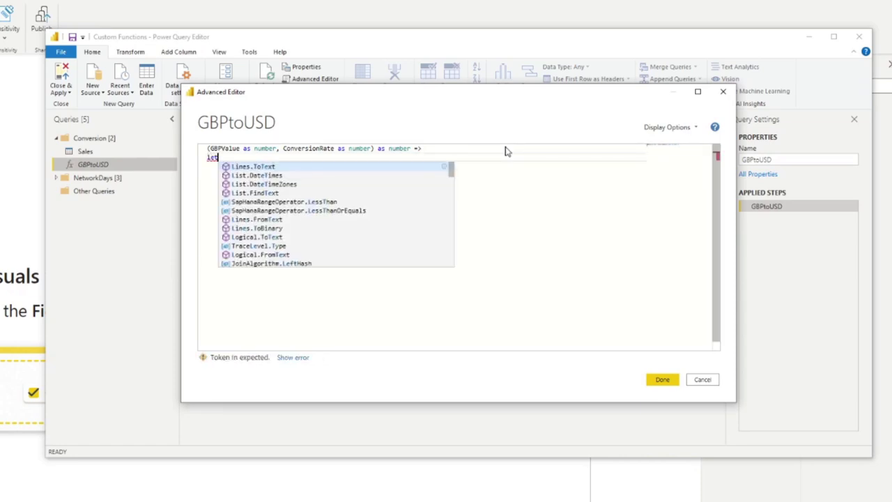
key("Return")
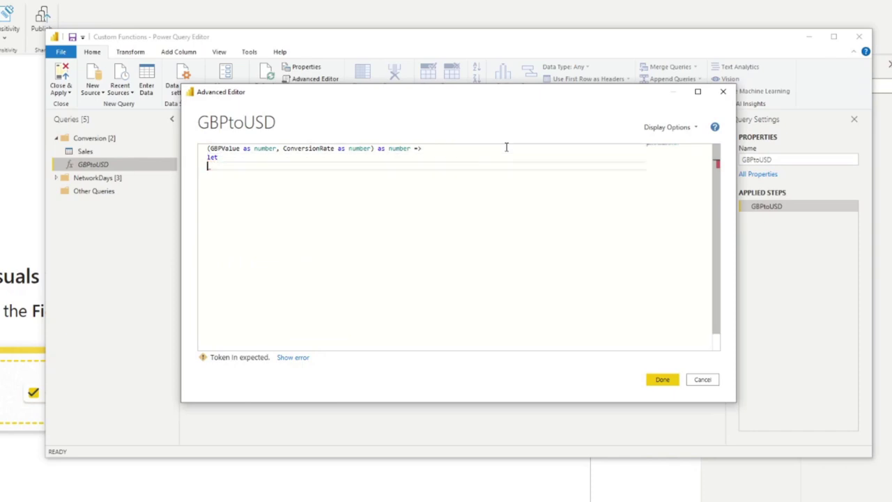
key("Tab")
type("USD")
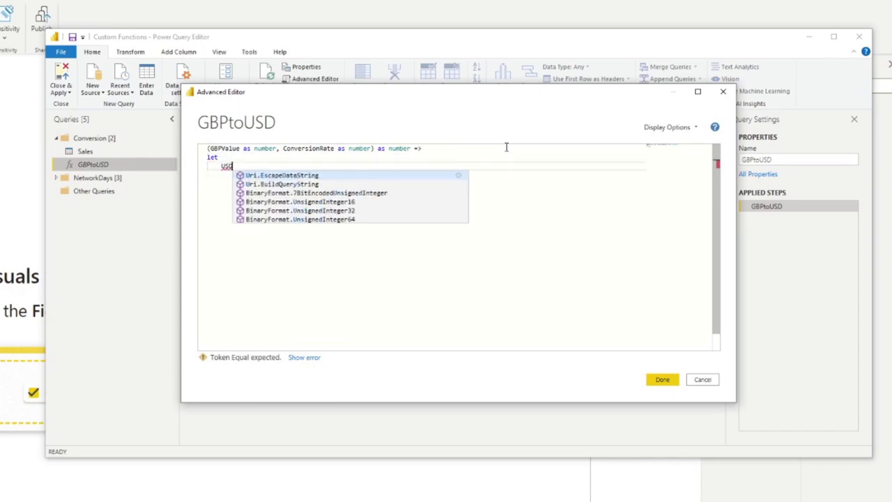
type("Value")
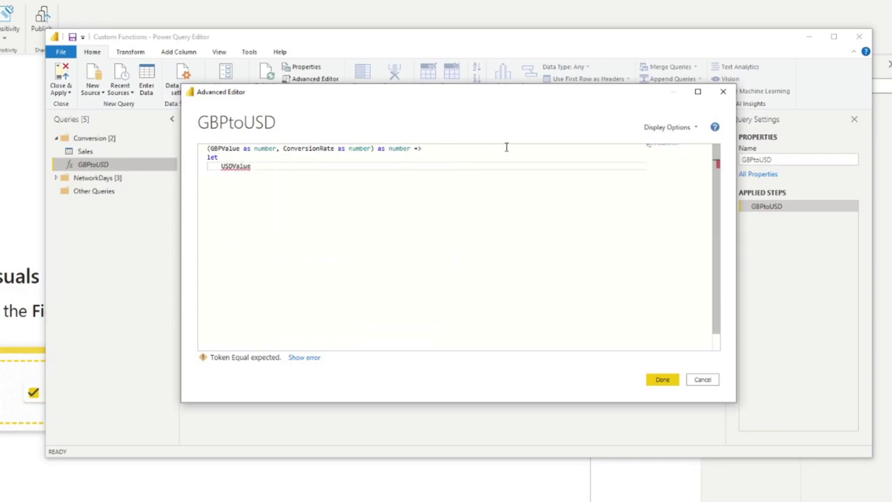
type(" =")
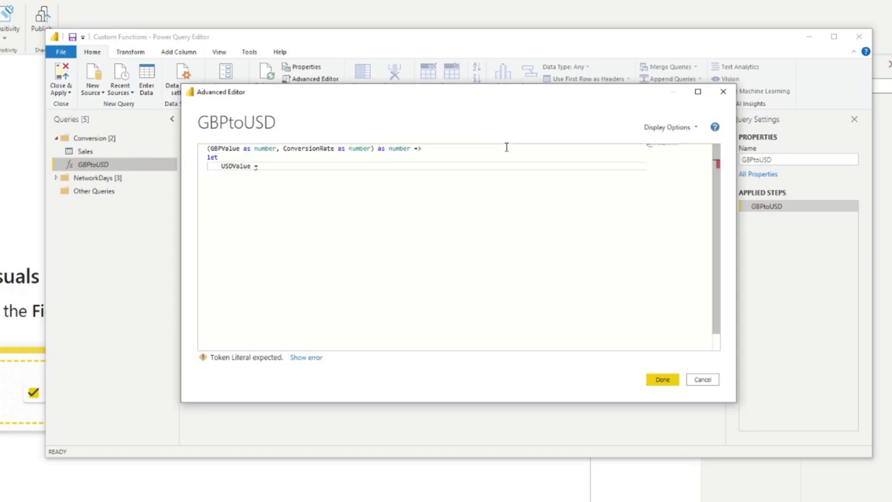
type(" GBPValue * ConversionRate")
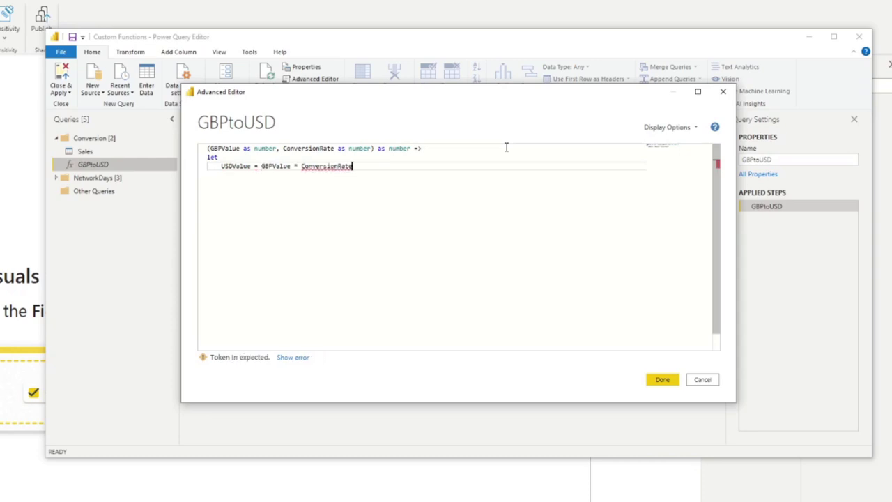
type(",")
Add the step newValue = USDValue + 1 and an 'in' clause returning newValue
key("Return")
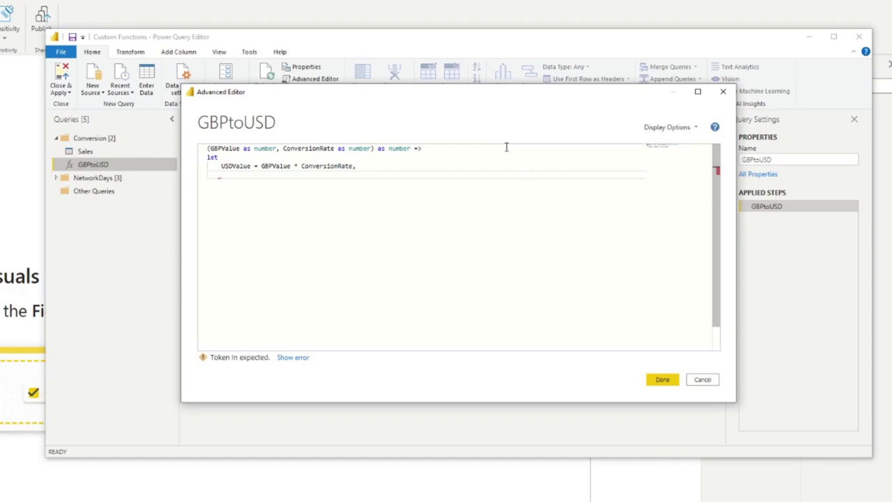
type("newValue = ")
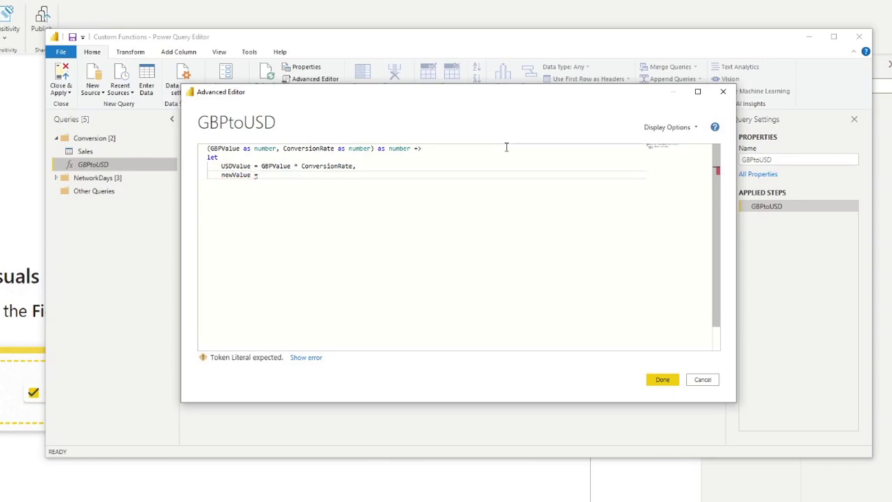
type("USD")
key("Tab")
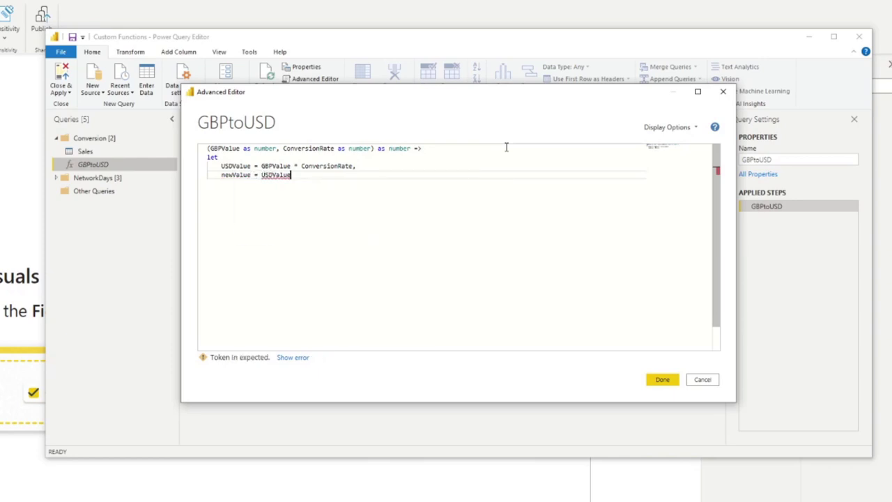
type("+ 1")
key("Return")
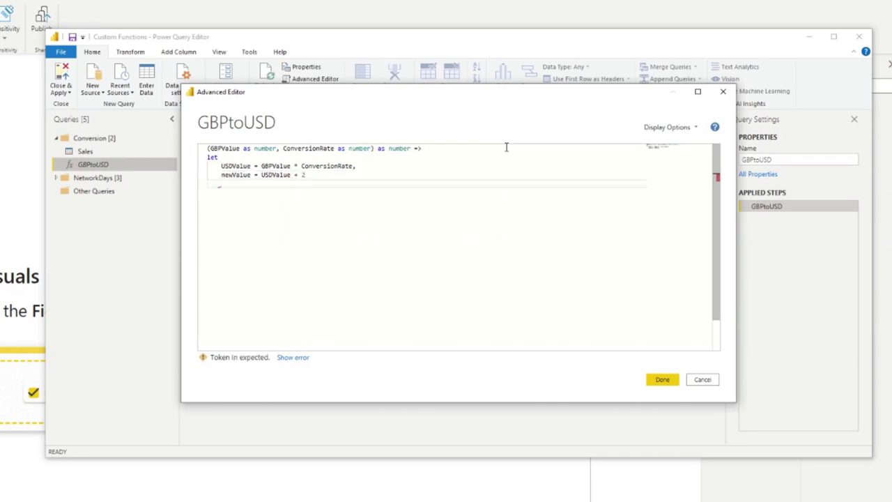
key("BackSpace")
type("in")
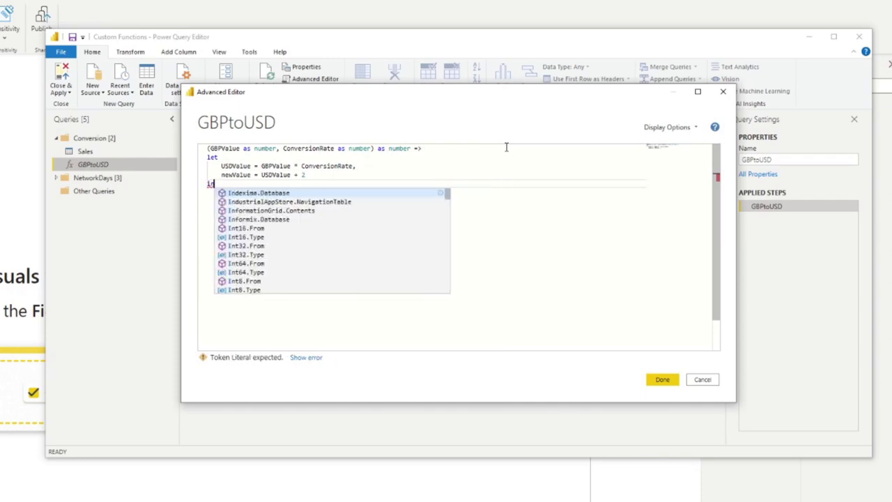
key("Escape")
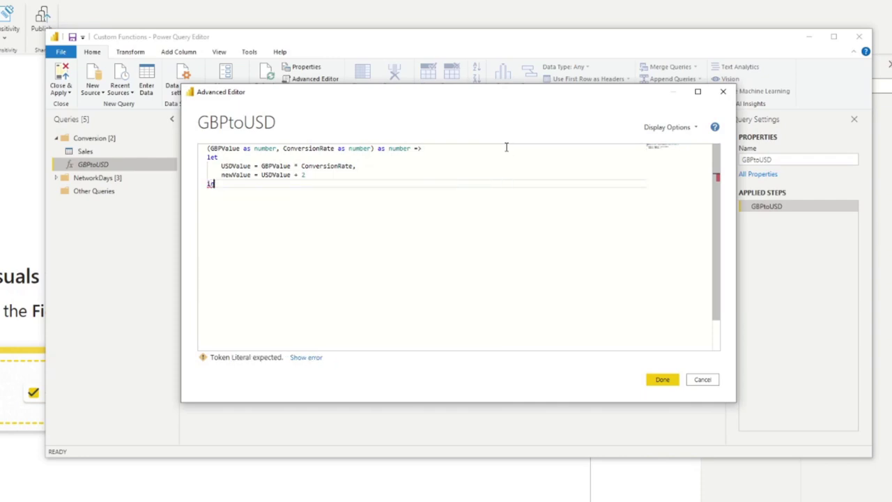
key("Return")
key("Tab")
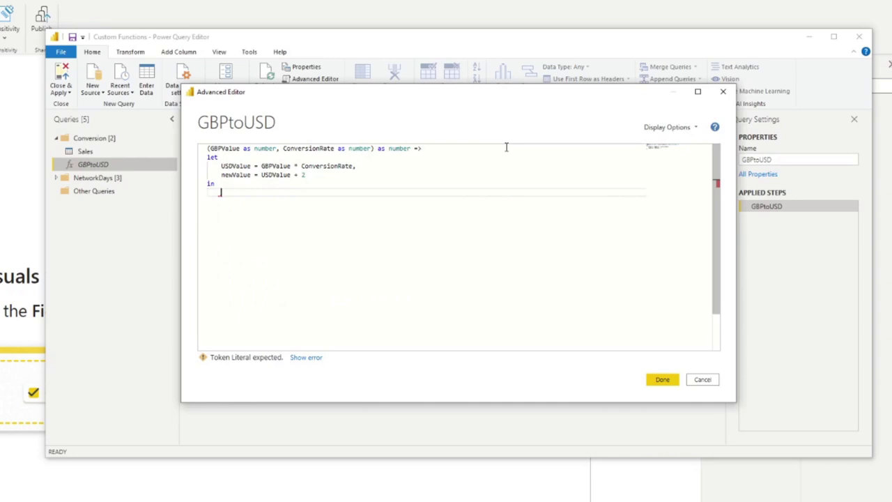
type("newv")
key("Tab")
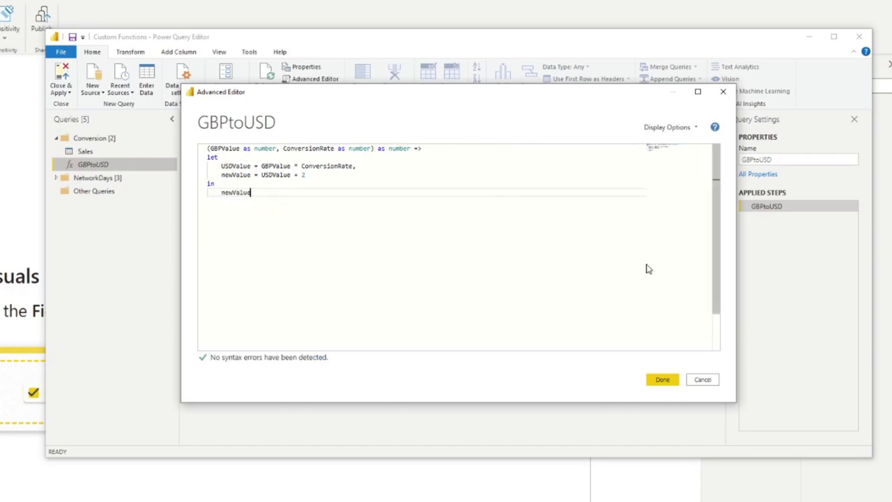
Save GBPtoUSD, invoke it with 10 and 1.25, then delete the Invoked Function query
left_click(664, 378)
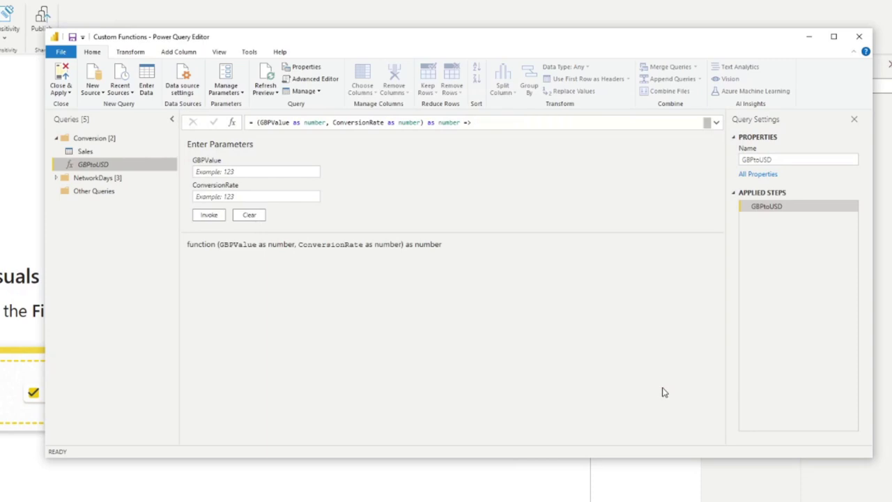
left_click(239, 172)
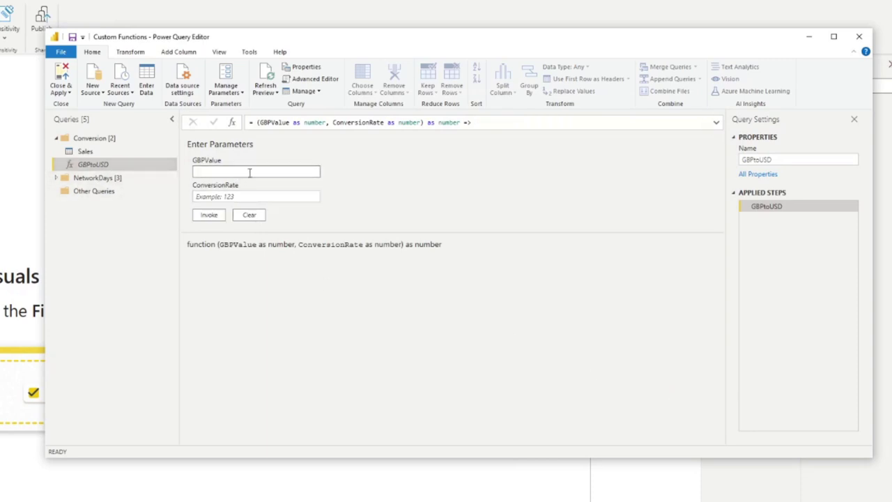
type("10")
left_click(237, 198)
type("1.25")
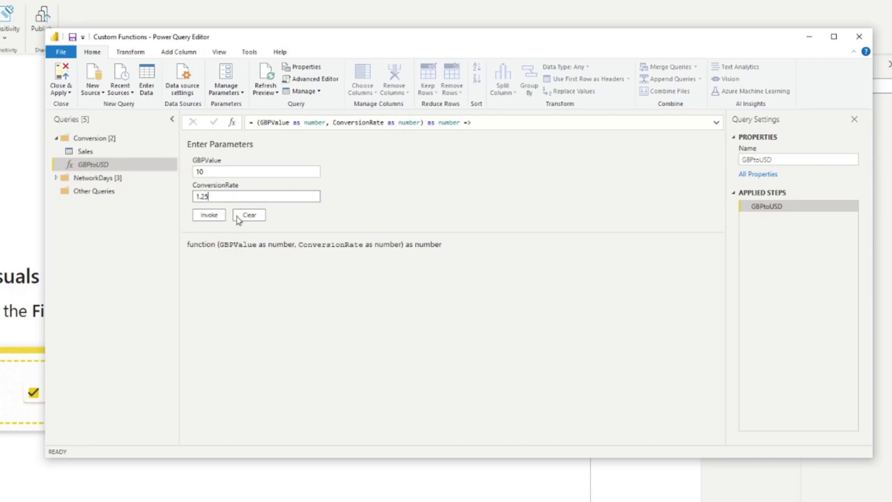
left_click(209, 216)
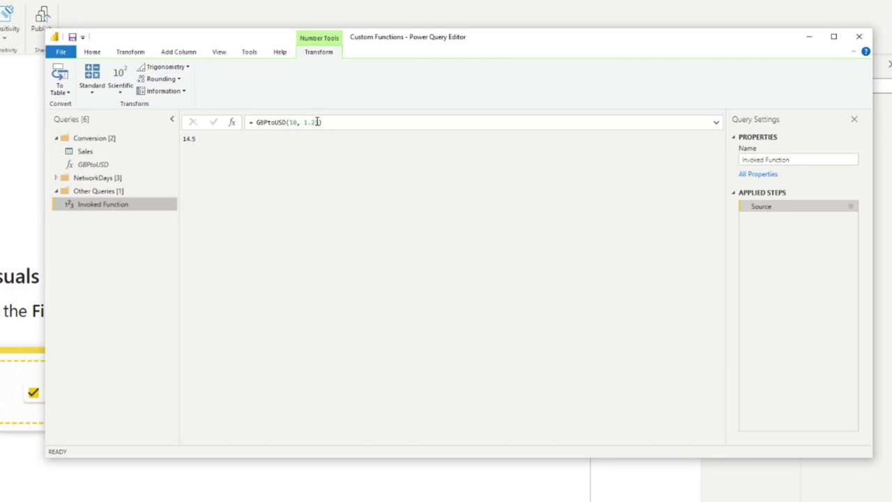
key("Delete")
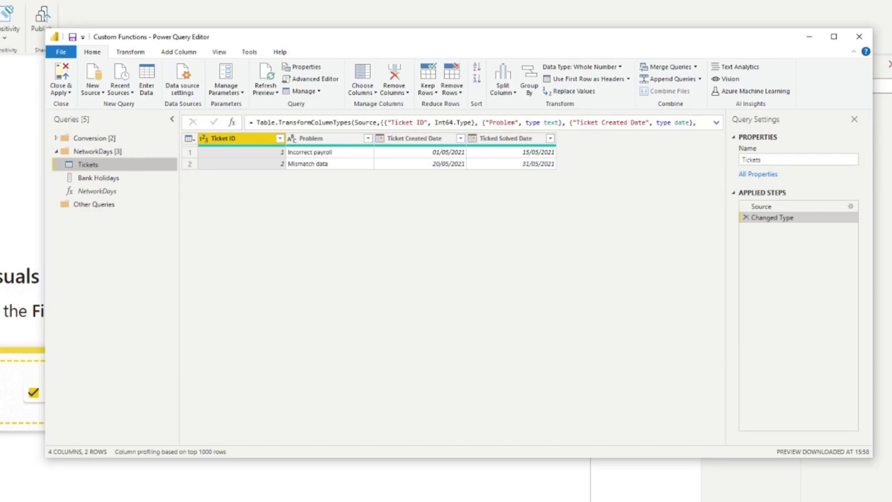
Check the two holiday names and dates in Bank Holidays, then return to the Tickets table
left_click(99, 178)
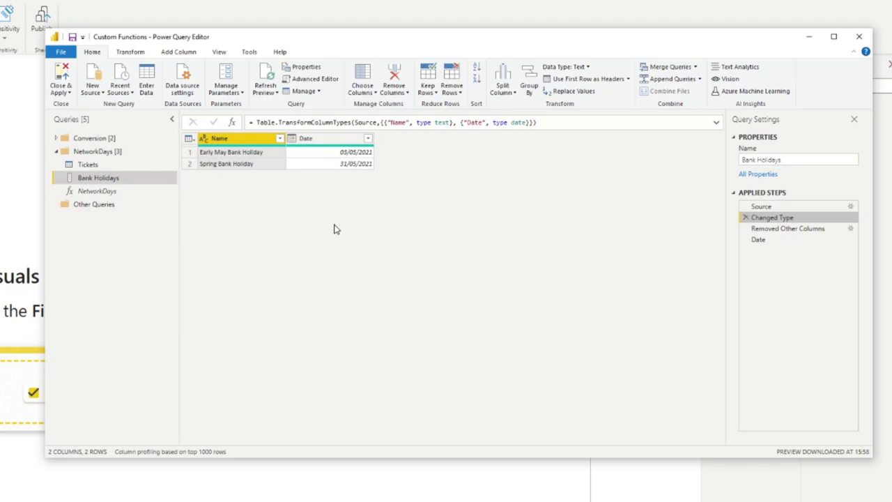
left_click(267, 154)
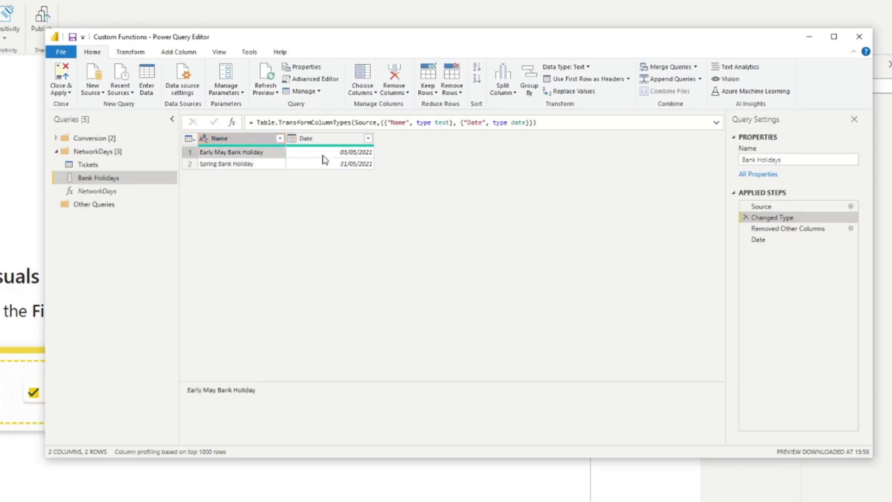
left_click(322, 156)
left_click(244, 165)
left_click(313, 164)
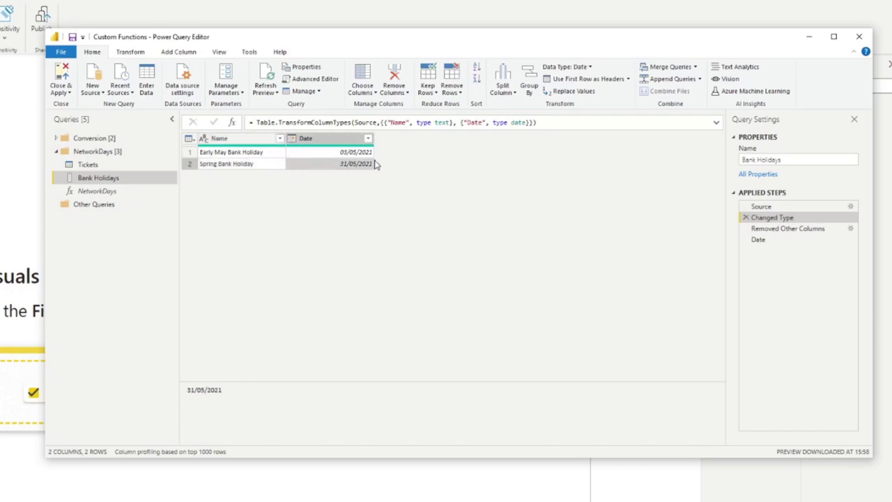
left_click(110, 165)
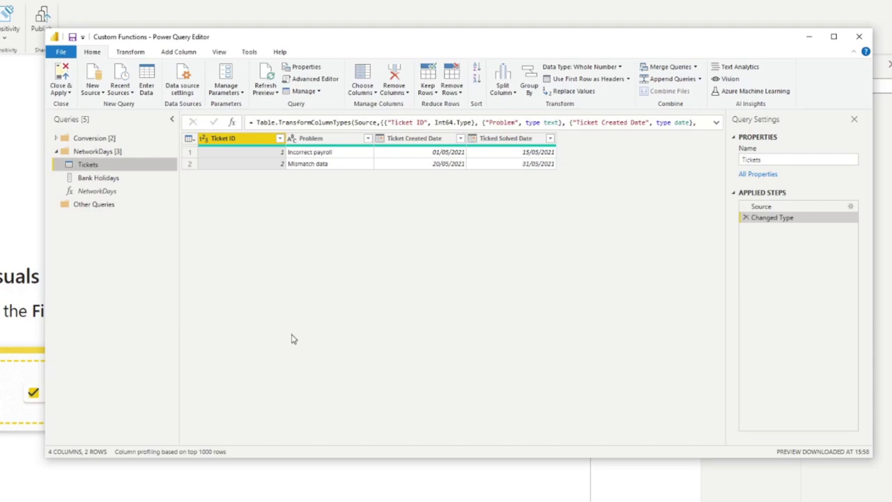
left_click(115, 195)
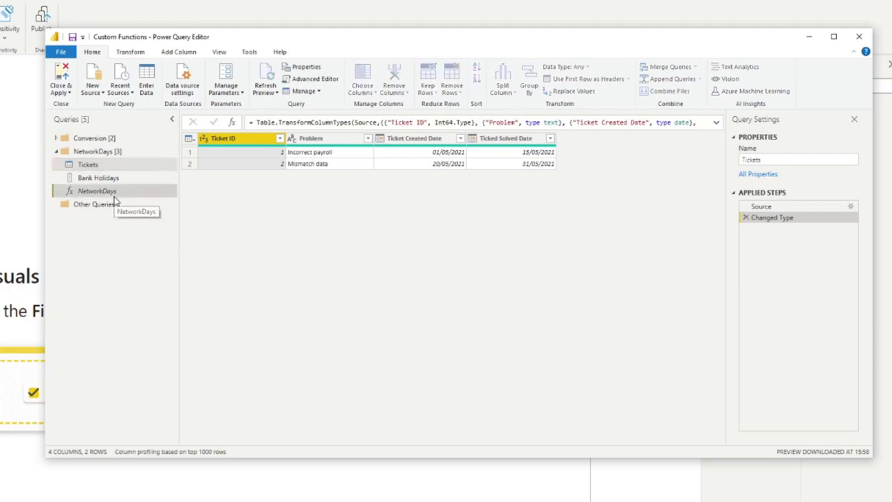
left_click(311, 79)
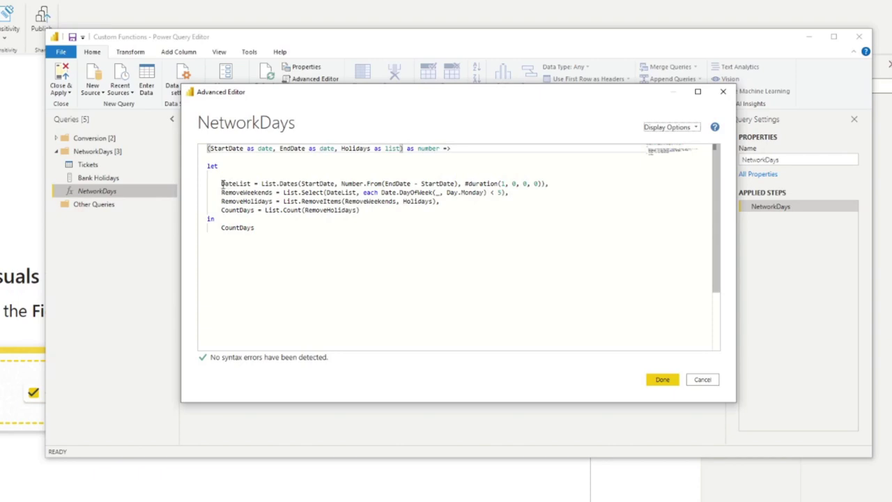
left_click_drag(221, 184, 560, 181)
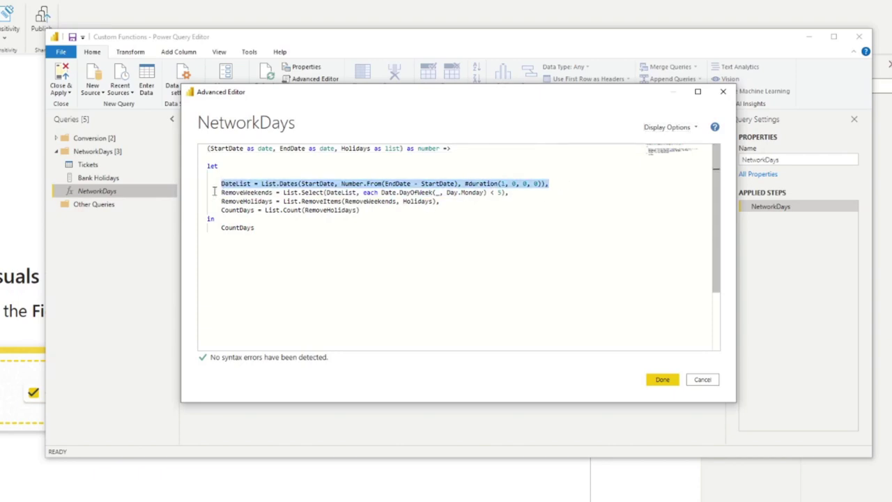
left_click_drag(221, 192, 511, 202)
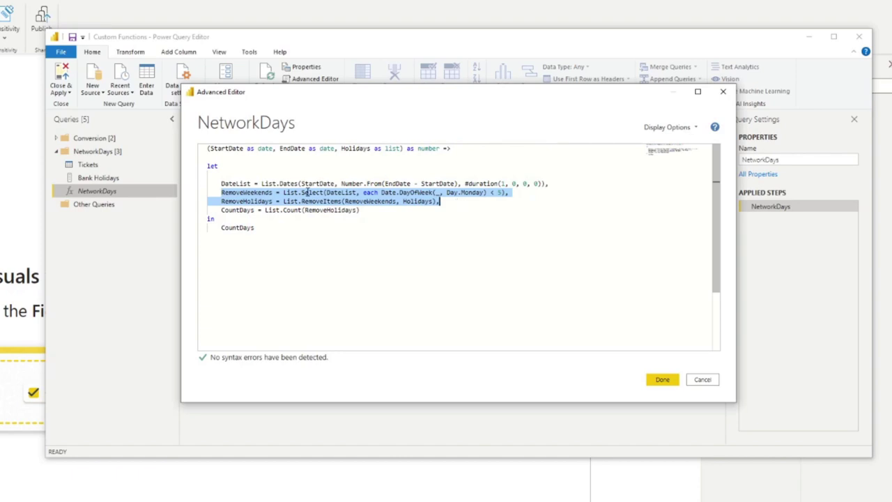
left_click_drag(370, 210, 219, 212)
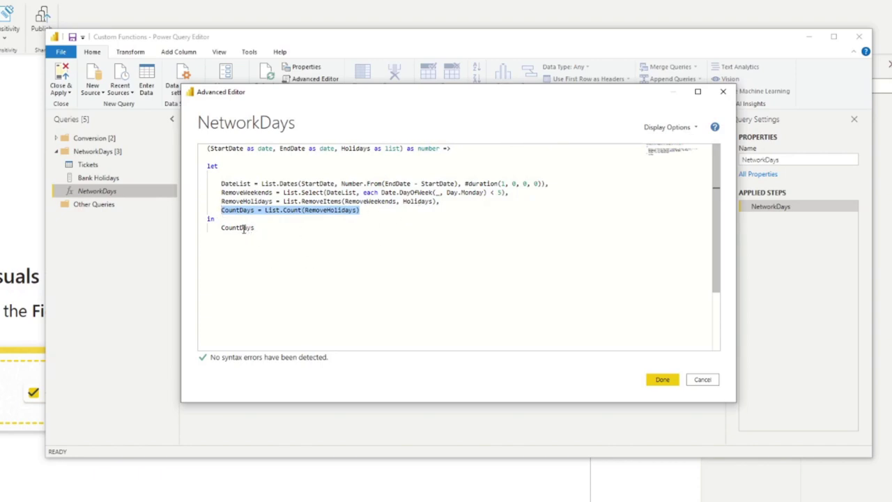
left_click(416, 192)
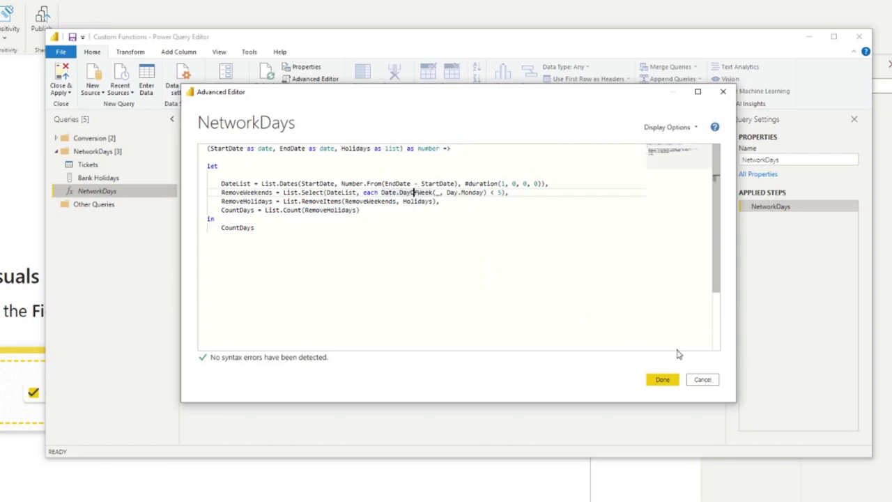
Close the NetworkDays code and start a new Custom Column on the Tickets table
left_click(661, 381)
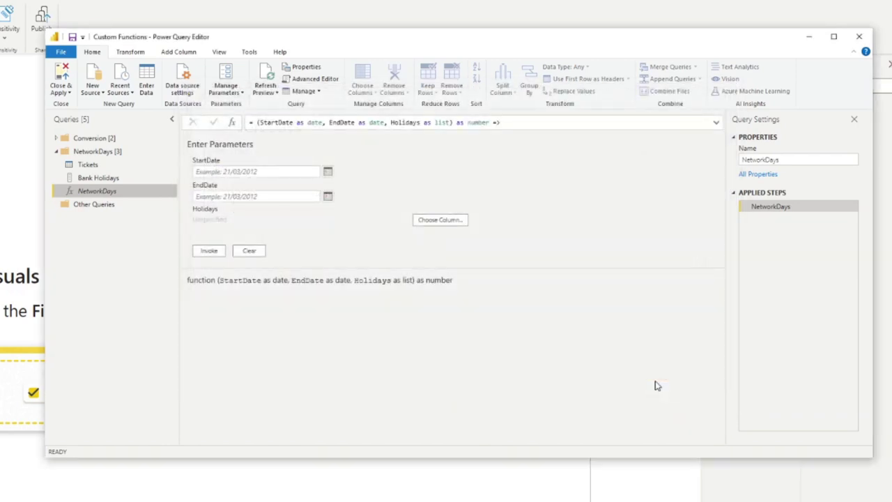
left_click(87, 165)
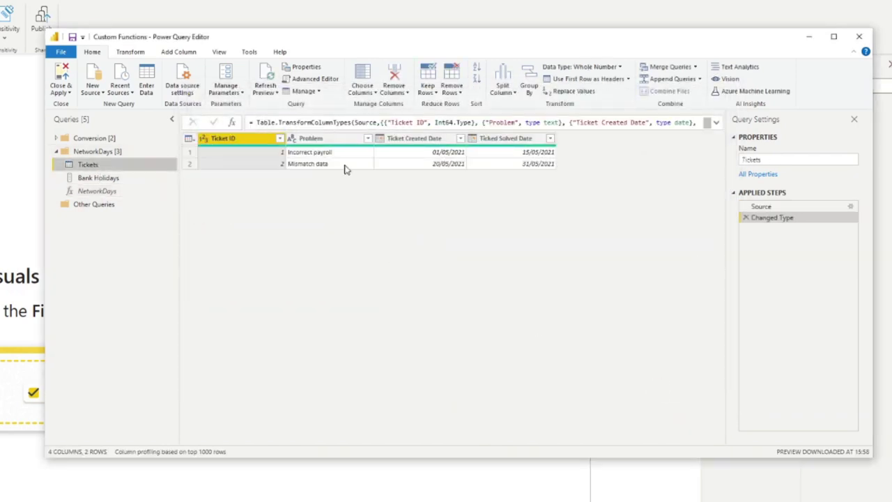
left_click(132, 51)
left_click(178, 53)
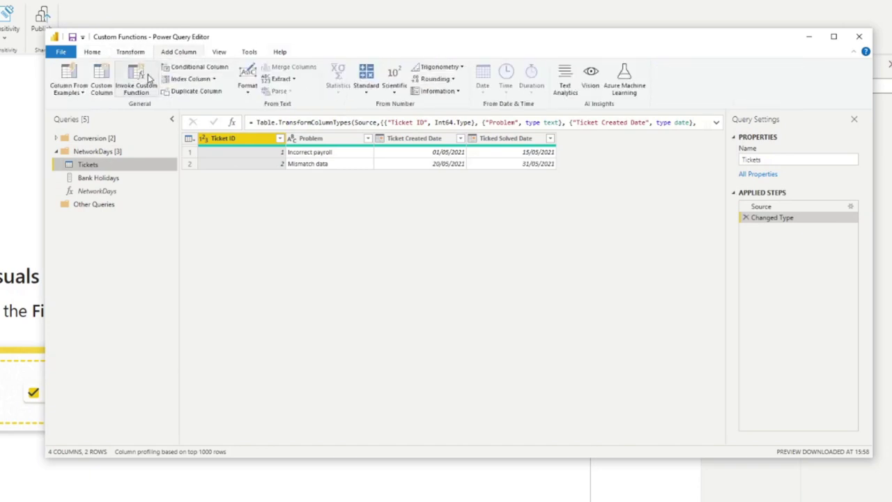
left_click(101, 80)
Add the column formula NetworkDays([Ticket Created Date], [Ticked Solved Date], #"Bank Holidays")
left_click(367, 326)
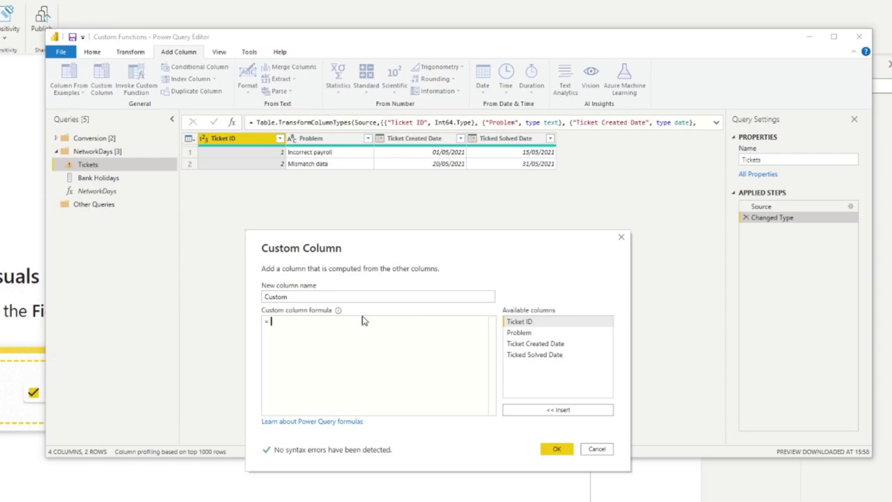
type("Network")
key("Tab")
type("(")
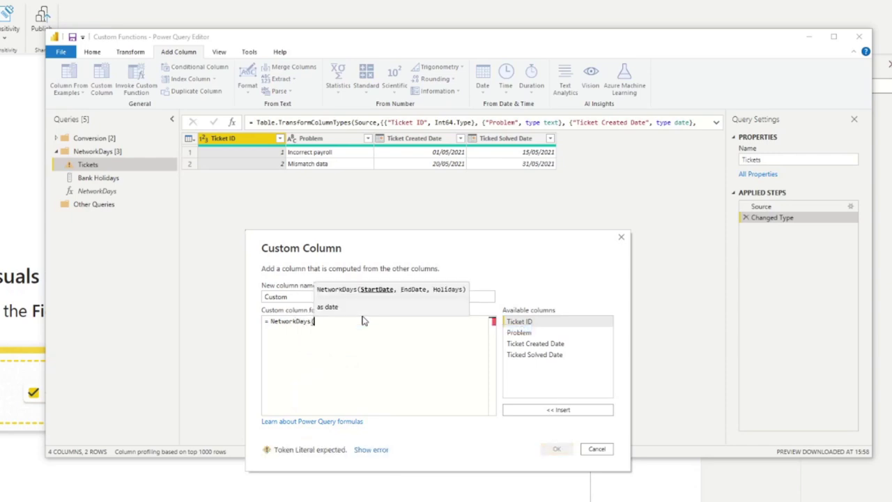
type("[Ti")
key("Tab")
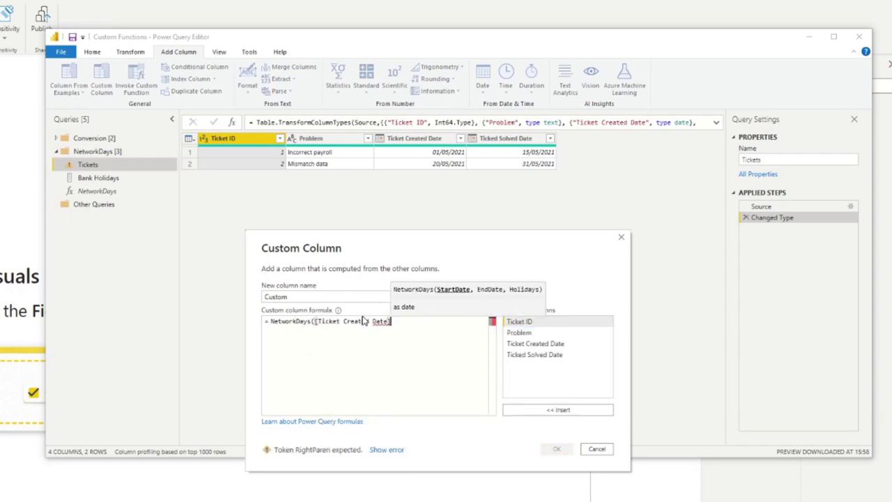
type(", tic")
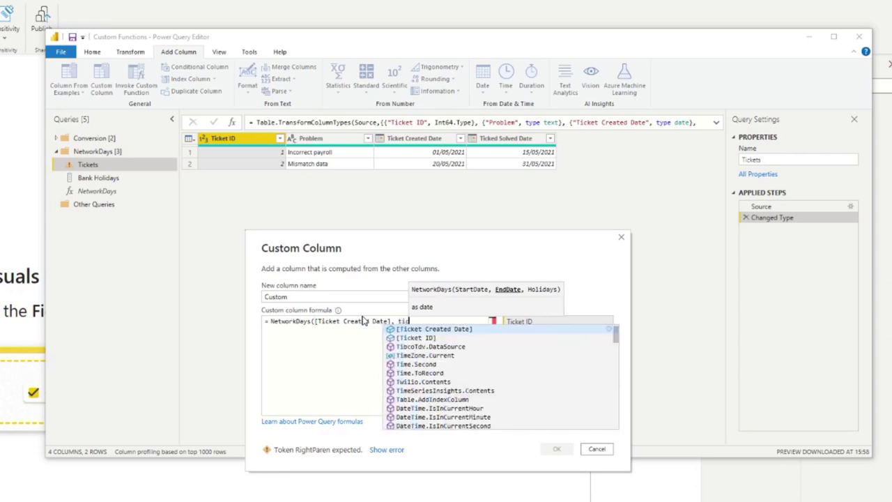
key("BackSpace")
key("BackSpace")
key("BackSpace")
type("solved")
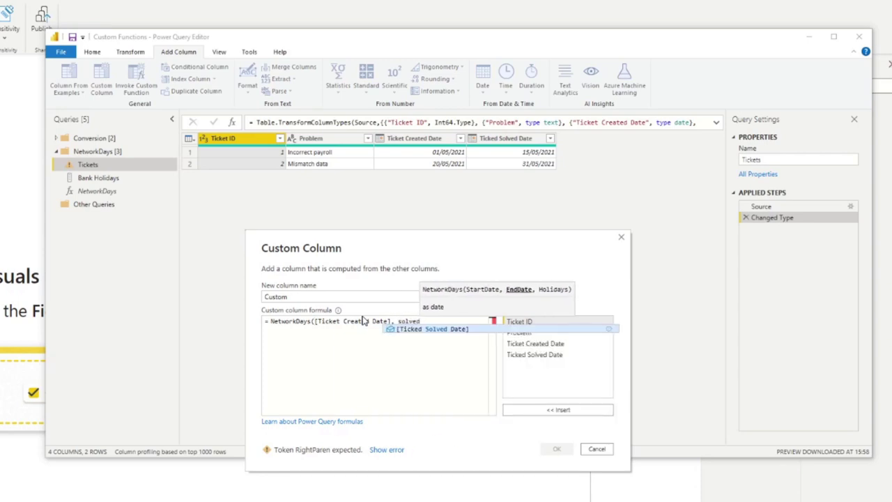
key("Tab")
type(", #\"")
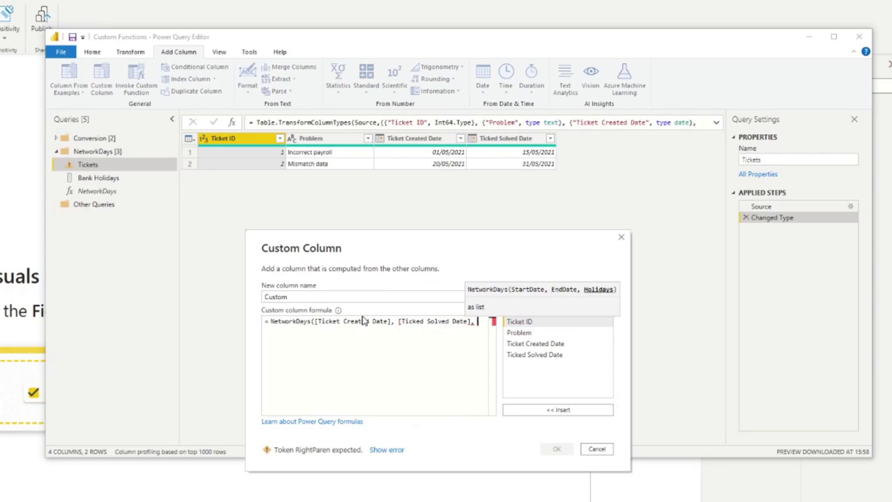
type("Bank")
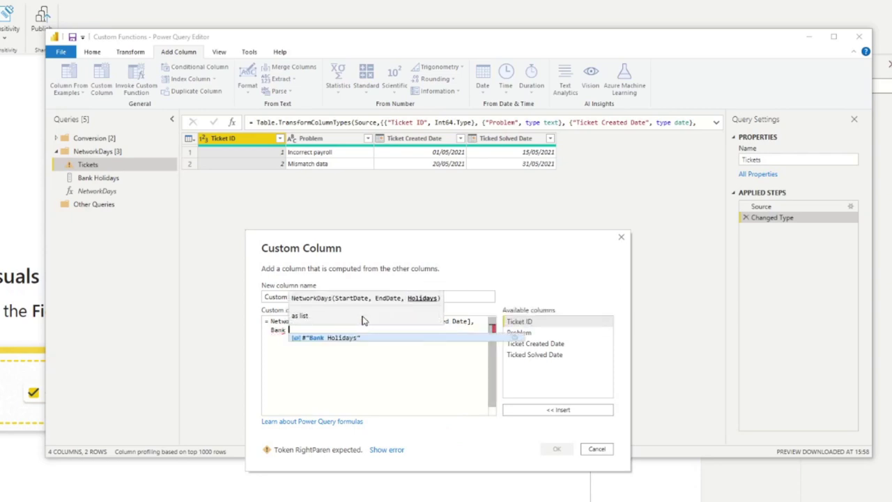
key("Tab")
type(")")
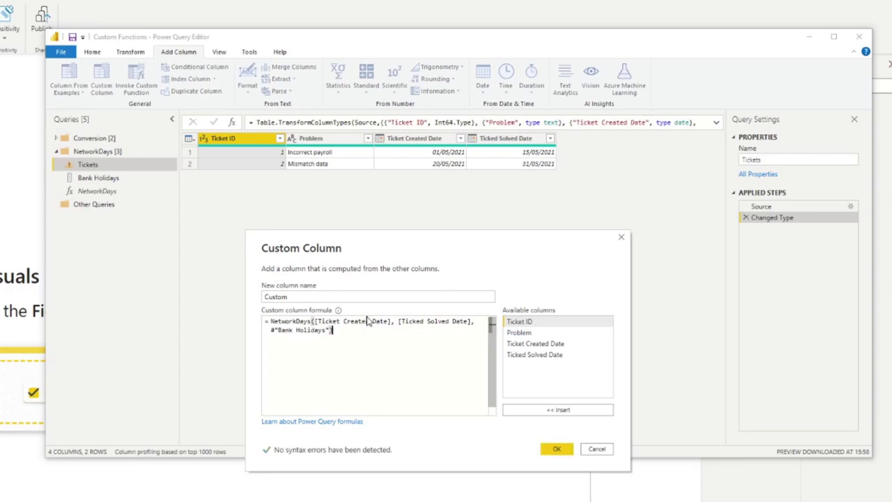
left_click(558, 449)
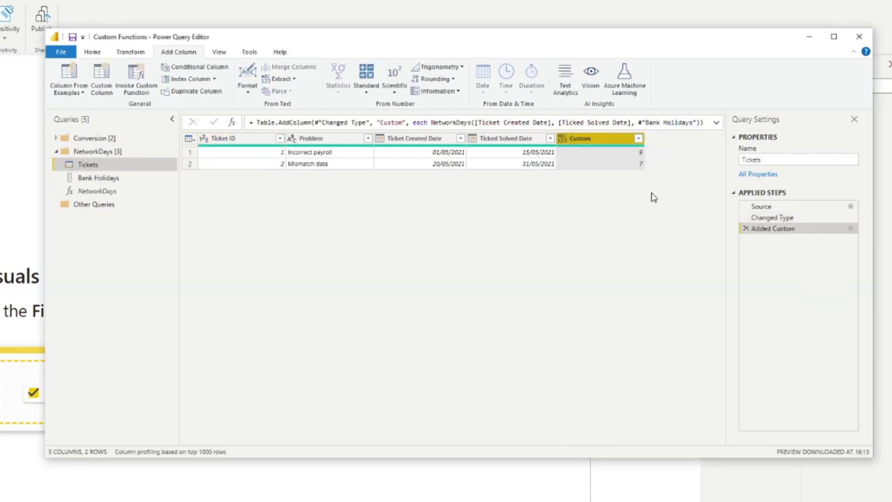